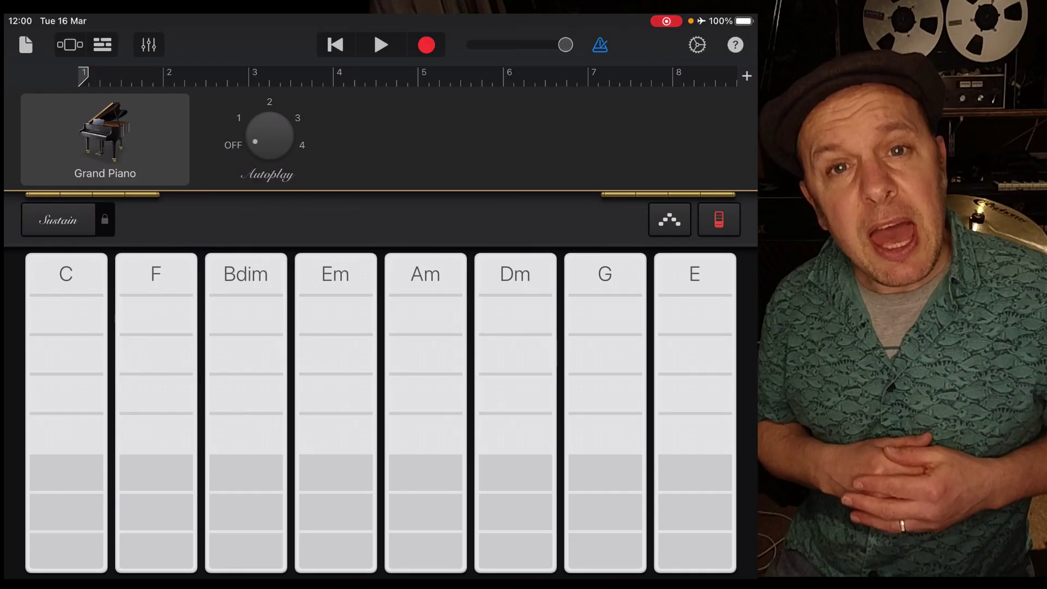
Step: Check the song key, then audition the Am, Dm, G, C, F, Bdim and E strips
{"action": "left_click", "coordinate": [698, 45]}
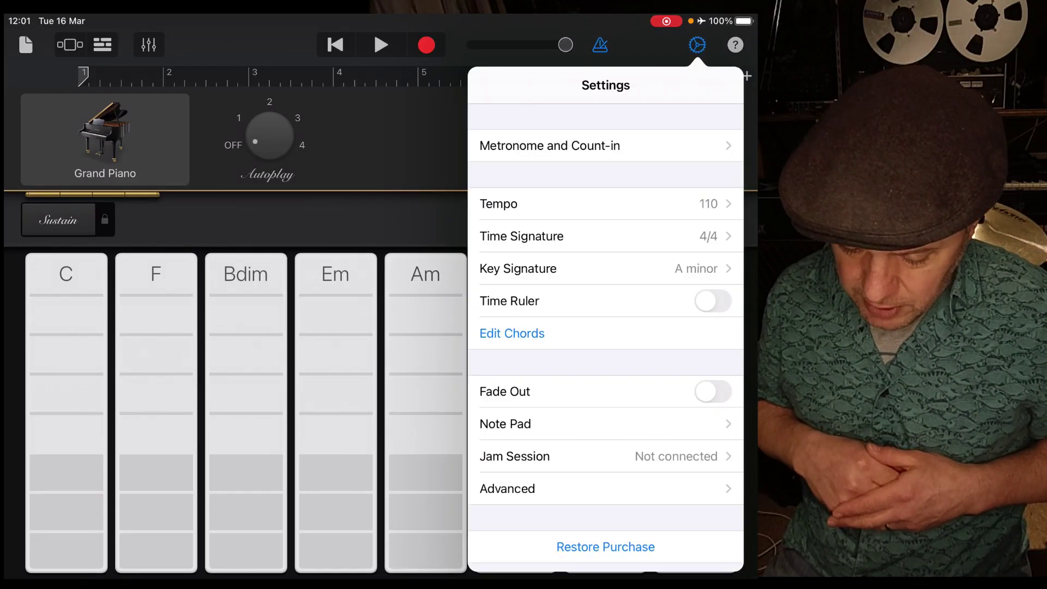
{"action": "key", "text": "Escape"}
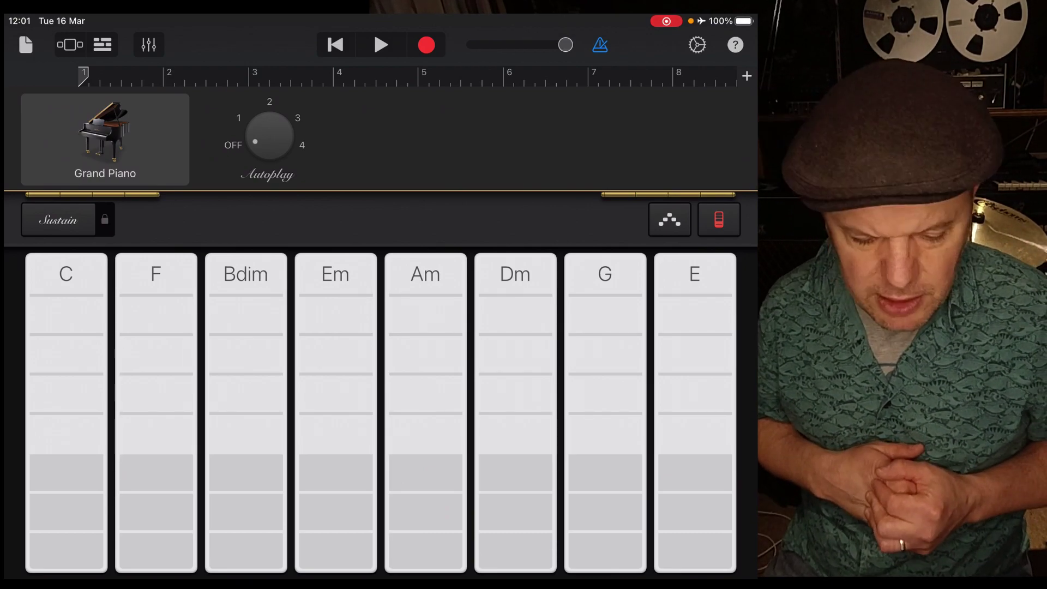
{"action": "left_click", "coordinate": [425, 434]}
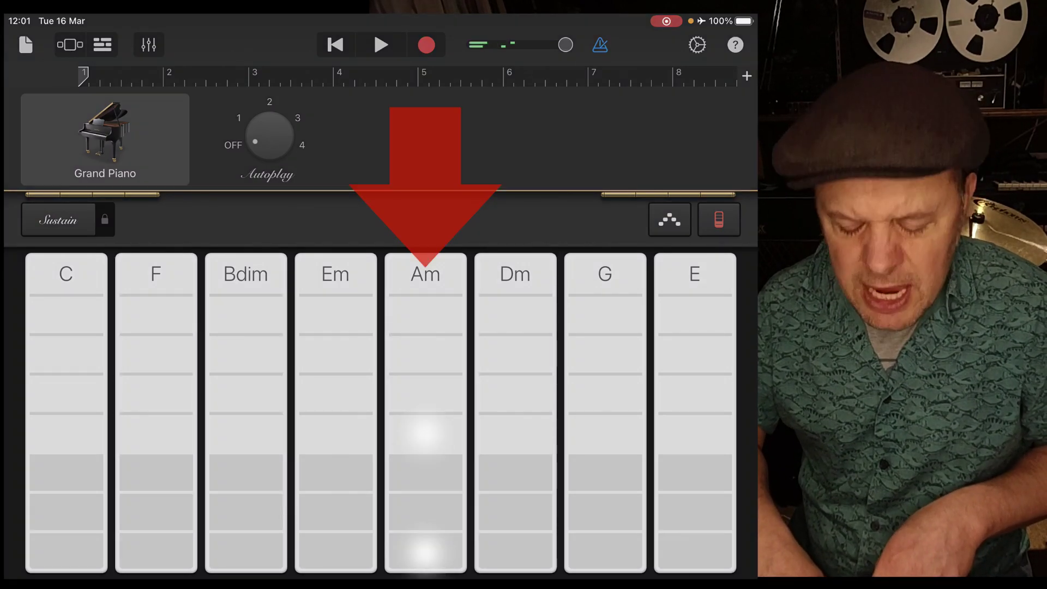
{"action": "left_click", "coordinate": [516, 434]}
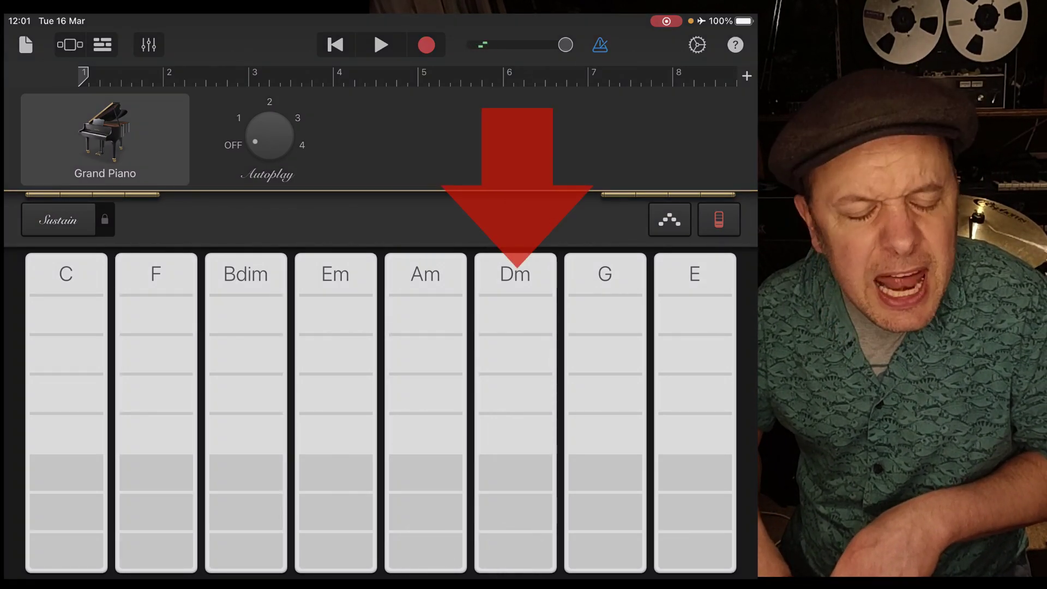
{"action": "left_click", "coordinate": [605, 429]}
{"action": "left_click", "coordinate": [65, 434]}
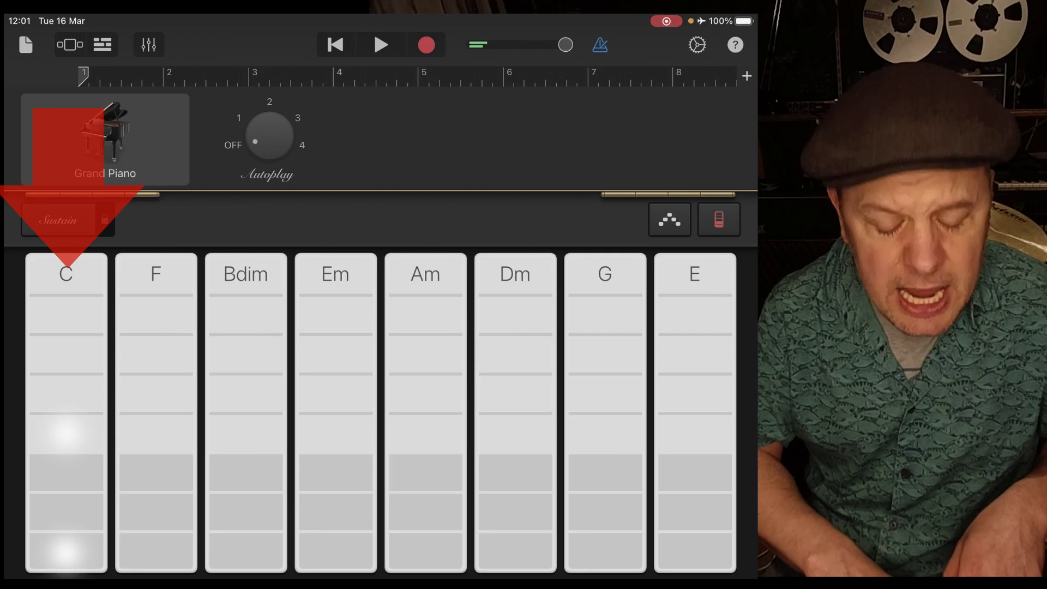
{"action": "left_click", "coordinate": [156, 434]}
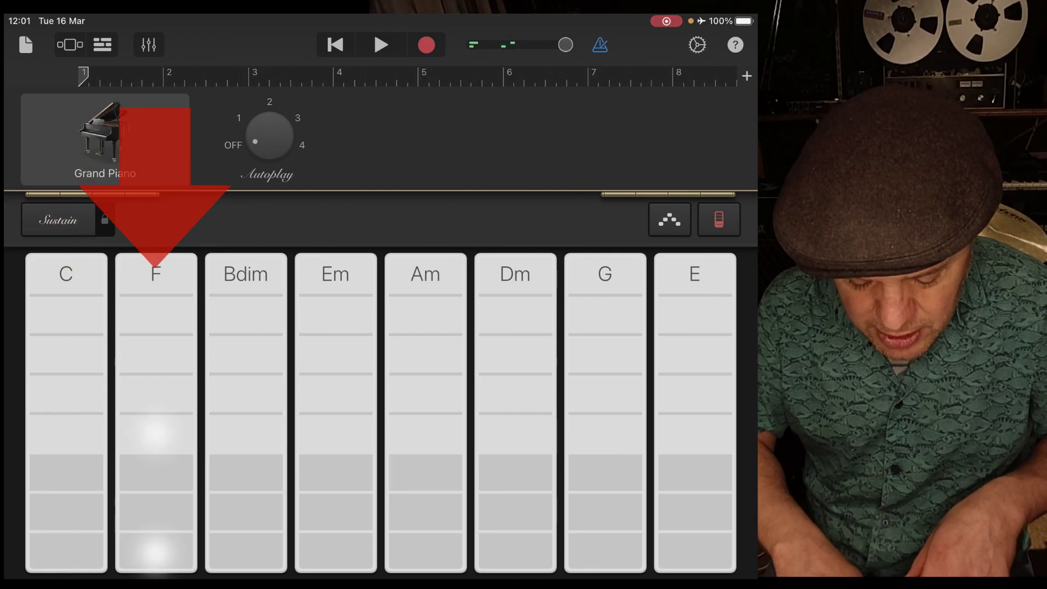
{"action": "left_click", "coordinate": [246, 433]}
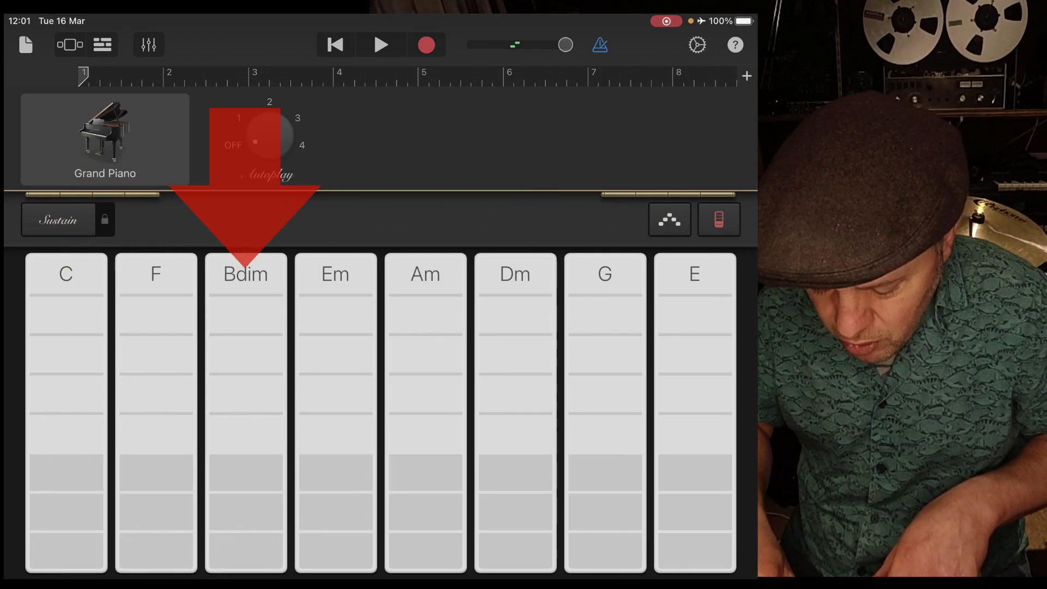
{"action": "left_click", "coordinate": [334, 553]}
{"action": "left_click", "coordinate": [694, 435]}
{"action": "left_click", "coordinate": [245, 409]}
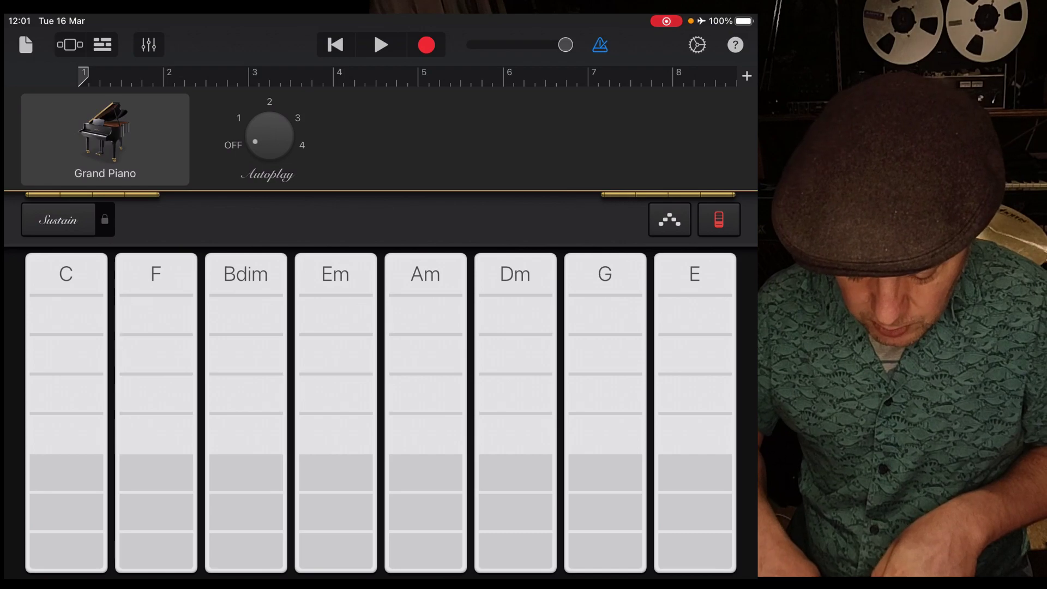
Step: Play through Am, Dm, G, C, F, Bdim, E and Em again with bass notes
{"action": "left_click", "coordinate": [426, 434]}
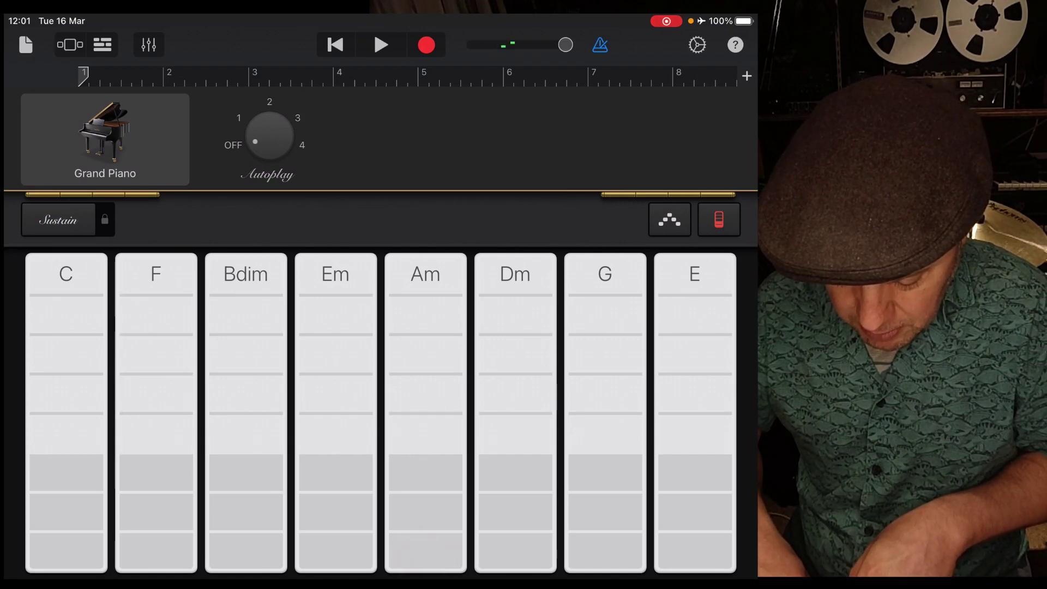
{"action": "left_click", "coordinate": [515, 434]}
{"action": "left_click", "coordinate": [606, 434]}
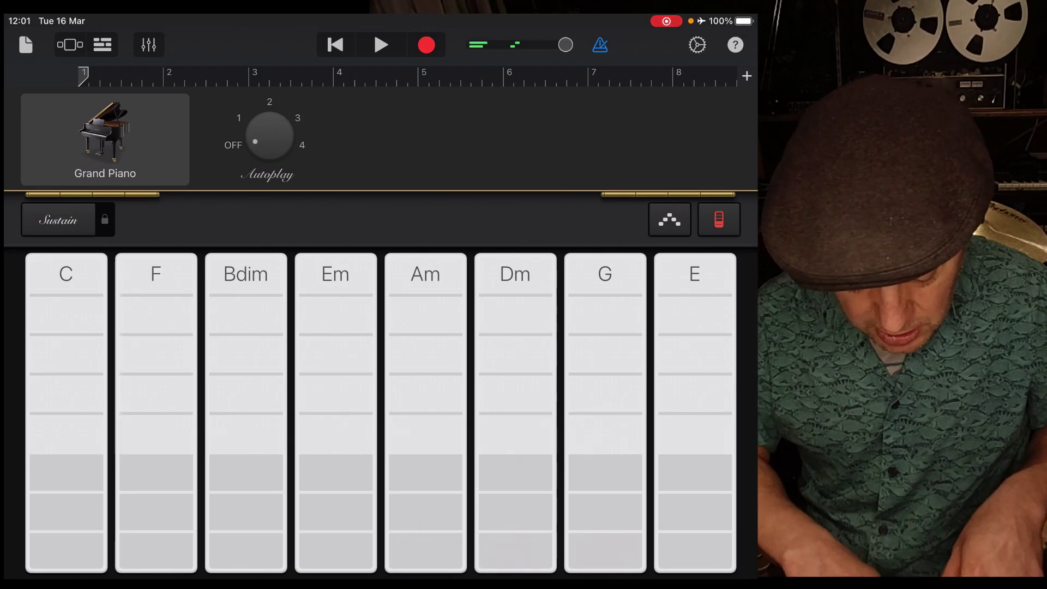
{"action": "left_click", "coordinate": [65, 556]}
{"action": "left_click", "coordinate": [66, 433]}
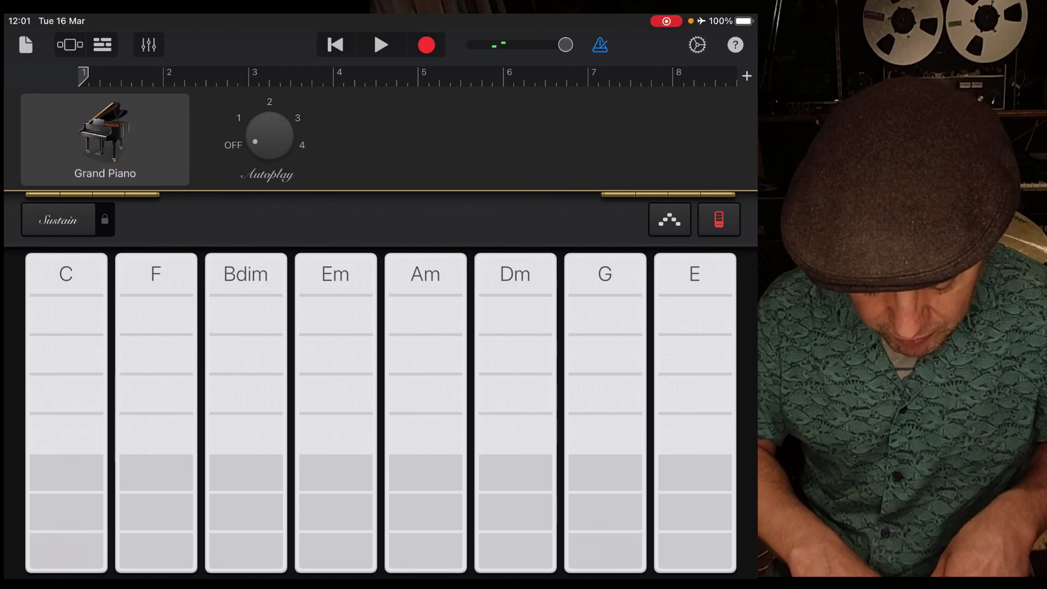
{"action": "left_click", "coordinate": [155, 435]}
{"action": "left_click", "coordinate": [245, 434]}
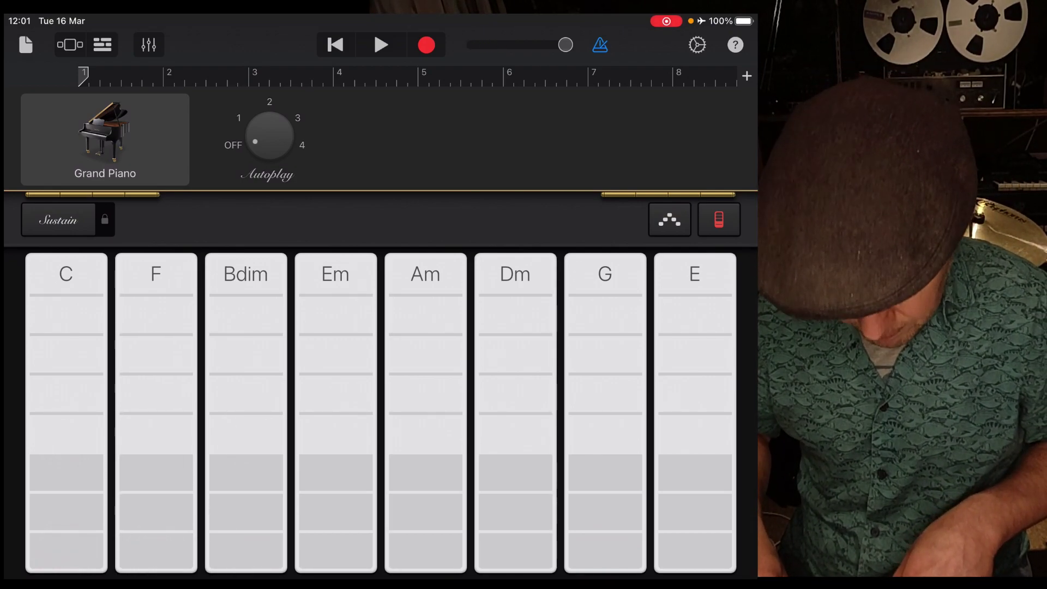
{"action": "left_click", "coordinate": [335, 556]}
{"action": "left_click", "coordinate": [694, 433]}
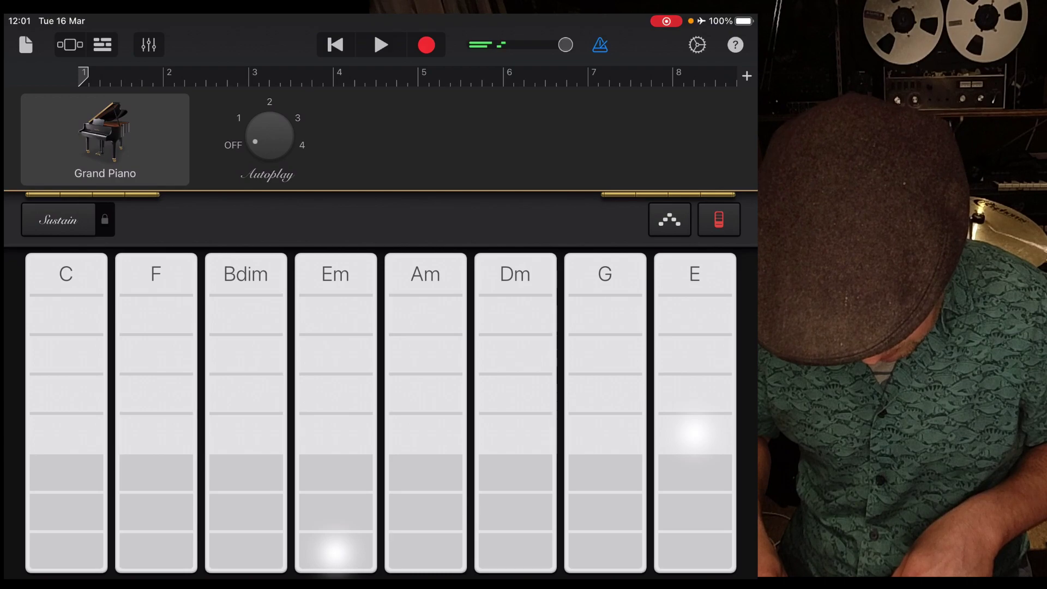
{"action": "left_click", "coordinate": [336, 434]}
{"action": "left_click", "coordinate": [335, 554]}
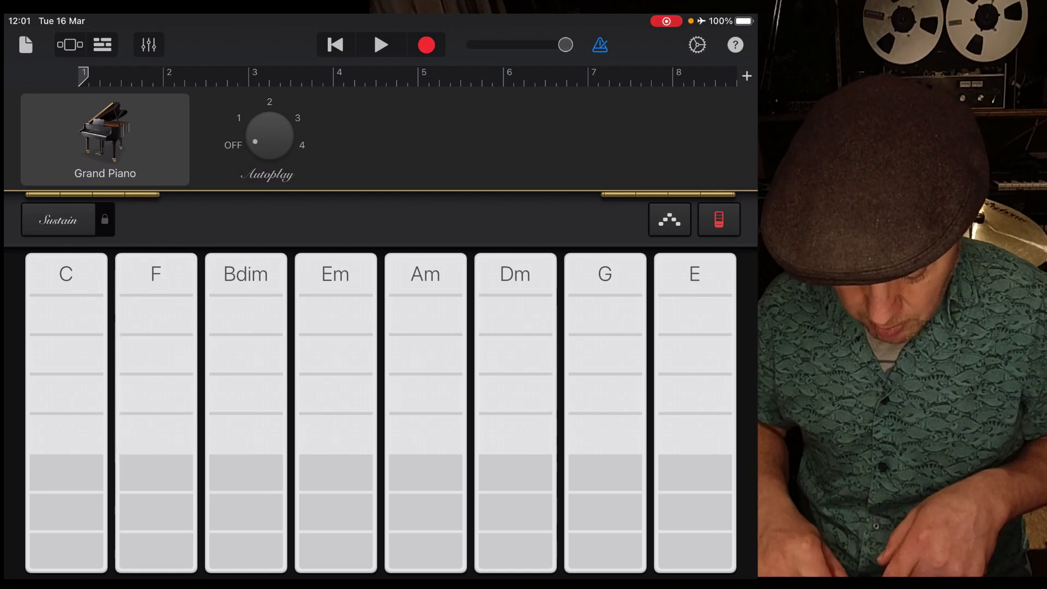
Step: Try low, middle and high voicings of Am, G, E, Em and Bdim
{"action": "left_click", "coordinate": [425, 555]}
{"action": "left_click", "coordinate": [425, 510]}
{"action": "left_click", "coordinate": [425, 473]}
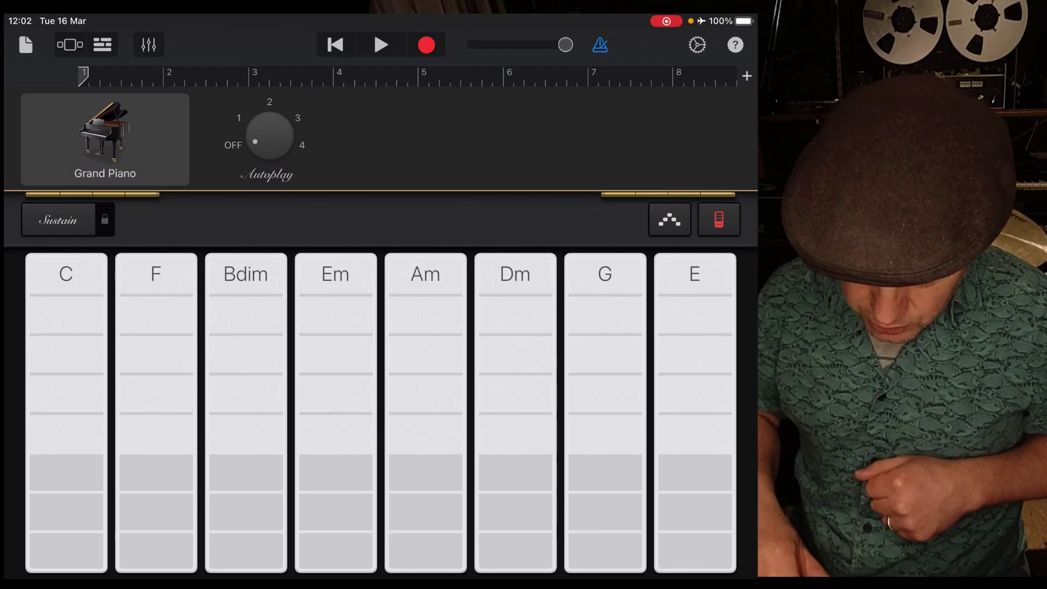
{"action": "left_click", "coordinate": [606, 555]}
{"action": "left_click", "coordinate": [605, 511]}
{"action": "left_click", "coordinate": [606, 473]}
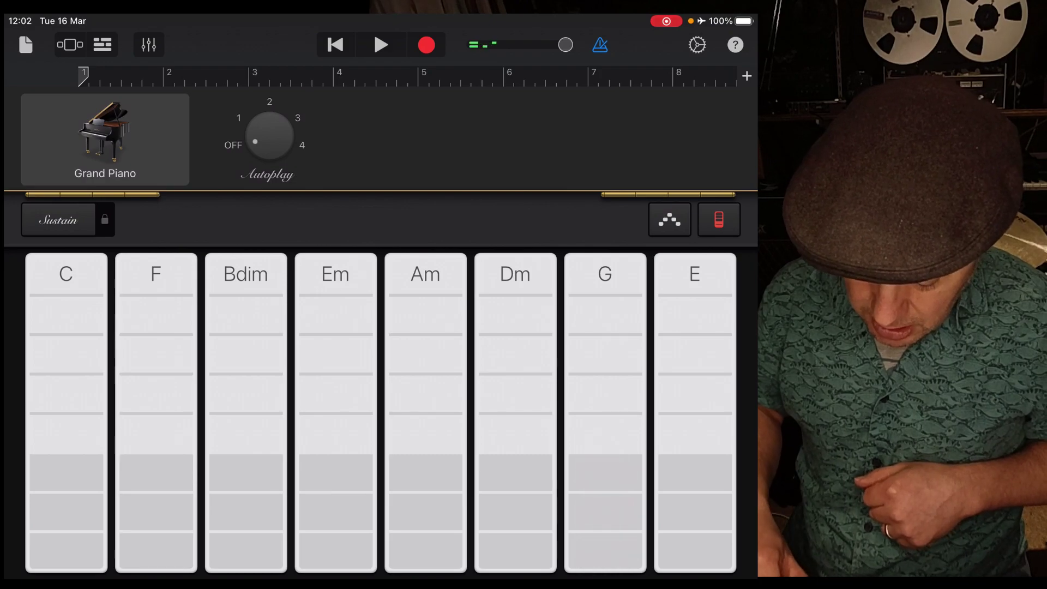
{"action": "left_click", "coordinate": [694, 554]}
{"action": "left_click", "coordinate": [695, 512]}
{"action": "left_click", "coordinate": [695, 472]}
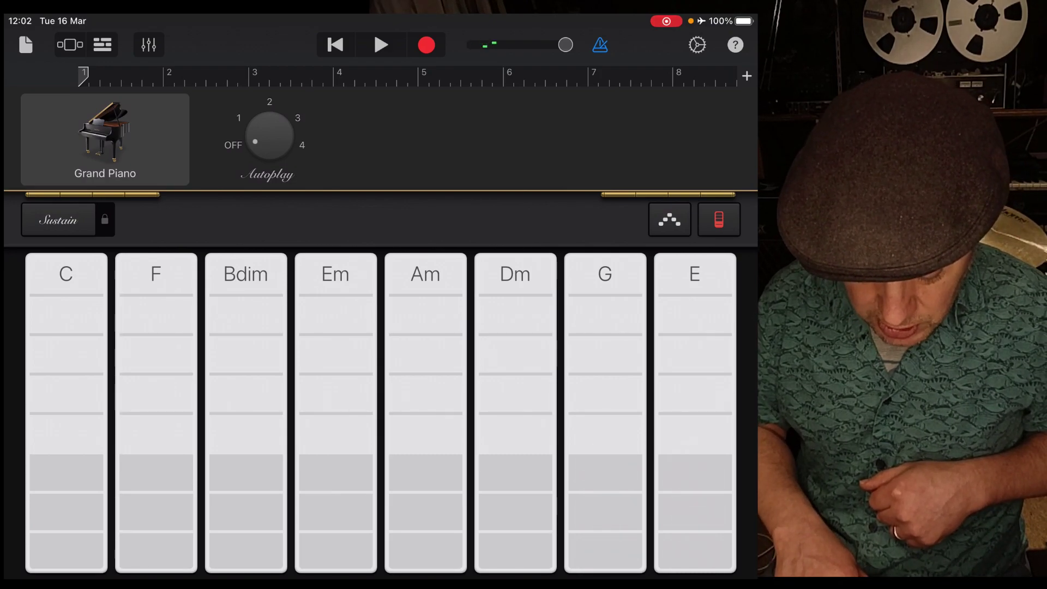
{"action": "left_click", "coordinate": [336, 556]}
{"action": "left_click", "coordinate": [335, 512]}
{"action": "left_click", "coordinate": [336, 471]}
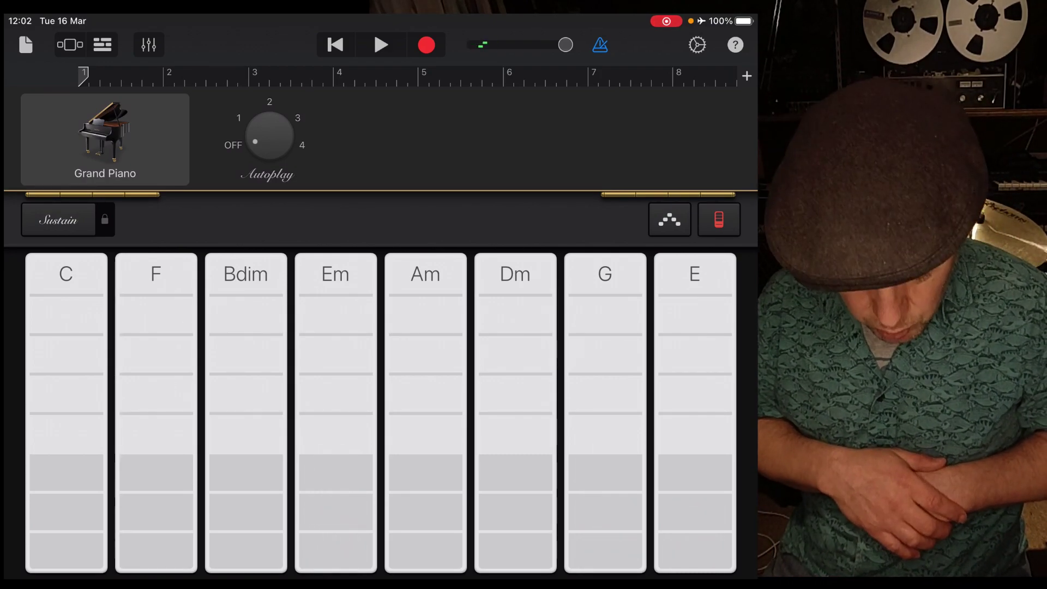
{"action": "left_click", "coordinate": [245, 552]}
{"action": "left_click", "coordinate": [246, 472]}
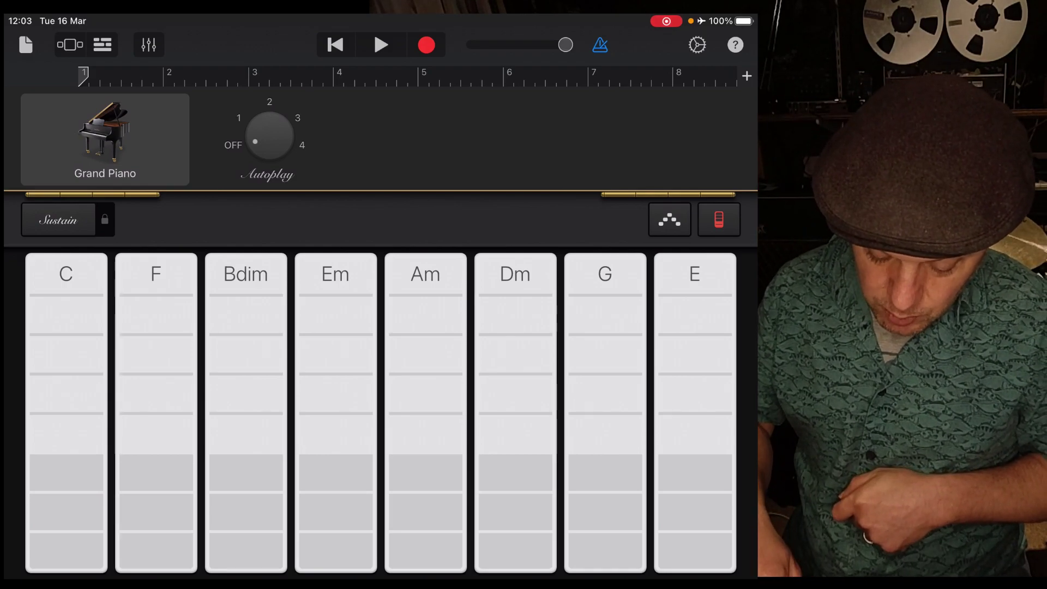
Step: Play the upper voicings of G, Dm, Am, Em, Bdim, F and C
{"action": "left_click", "coordinate": [605, 433]}
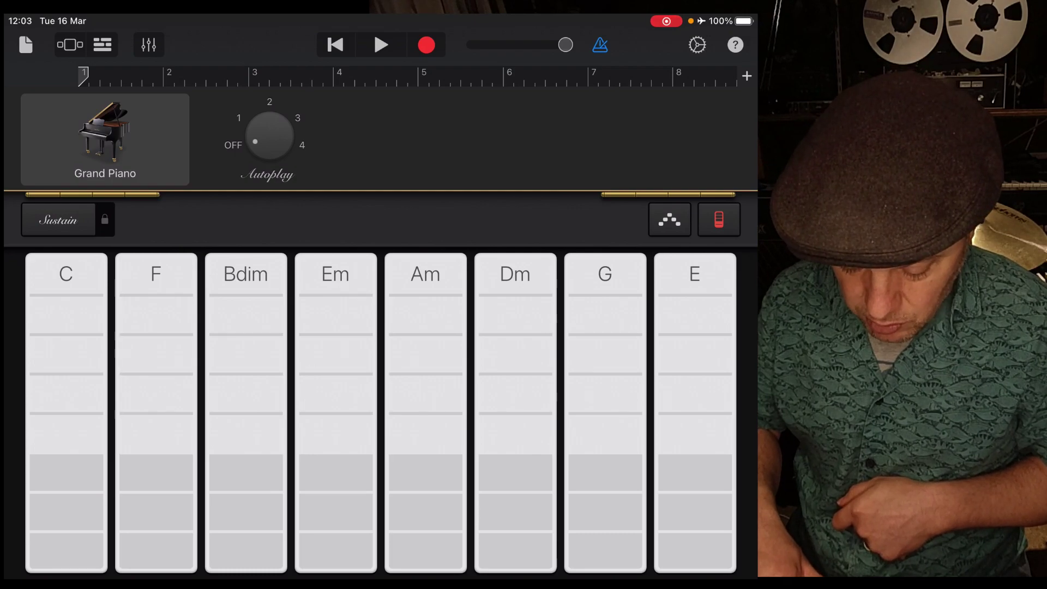
{"action": "left_click", "coordinate": [605, 473]}
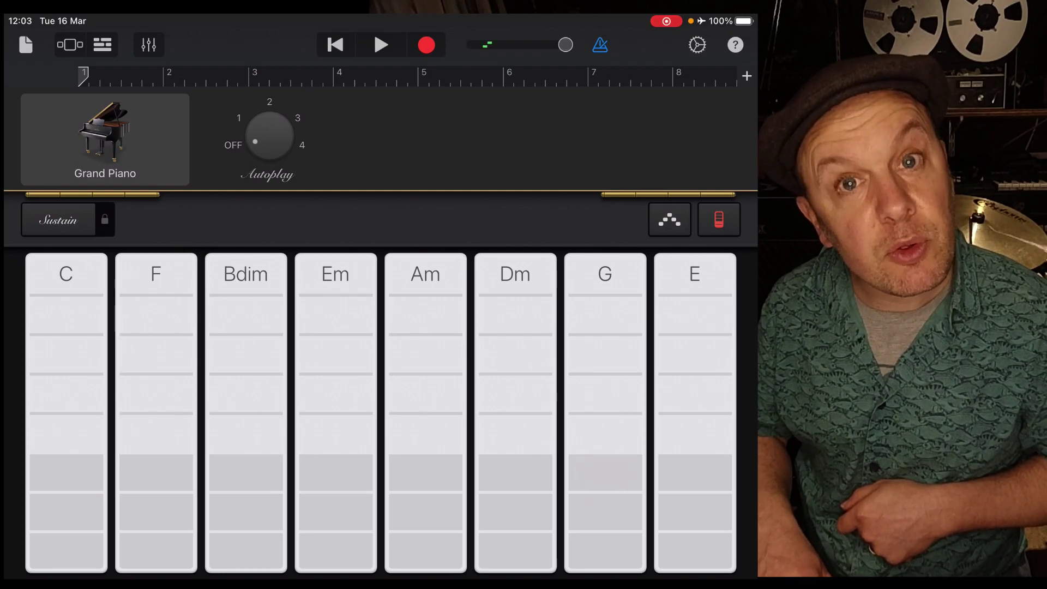
{"action": "left_click", "coordinate": [516, 473]}
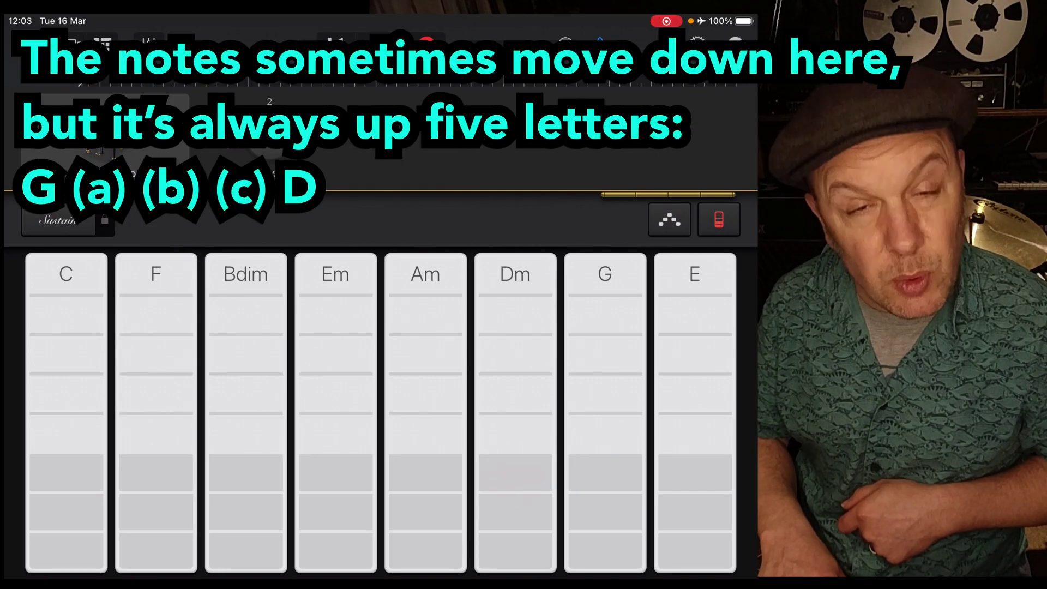
{"action": "left_click", "coordinate": [425, 472]}
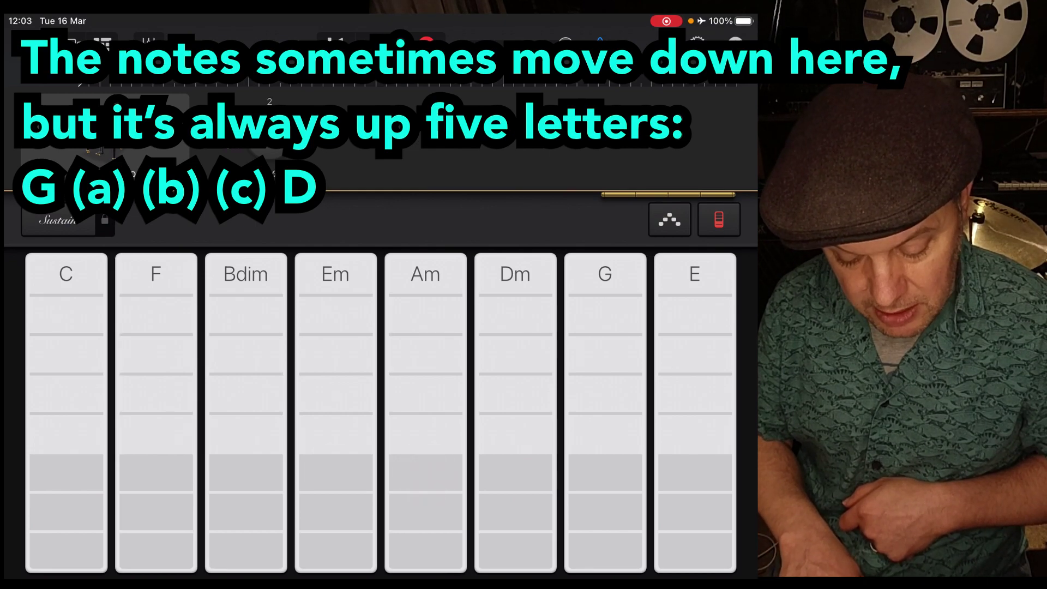
{"action": "left_click", "coordinate": [335, 473]}
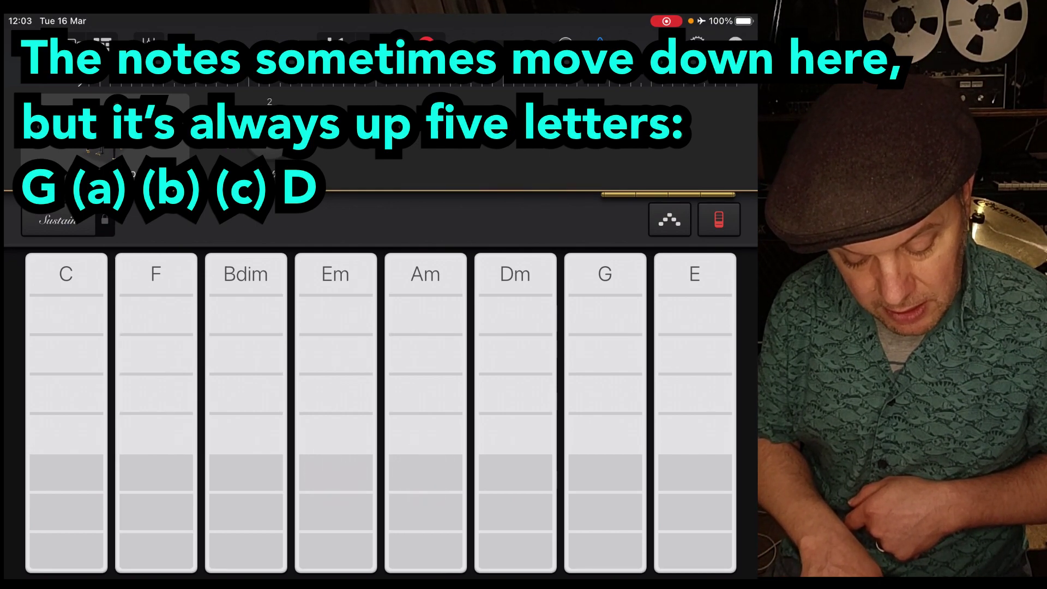
{"action": "left_click", "coordinate": [246, 473]}
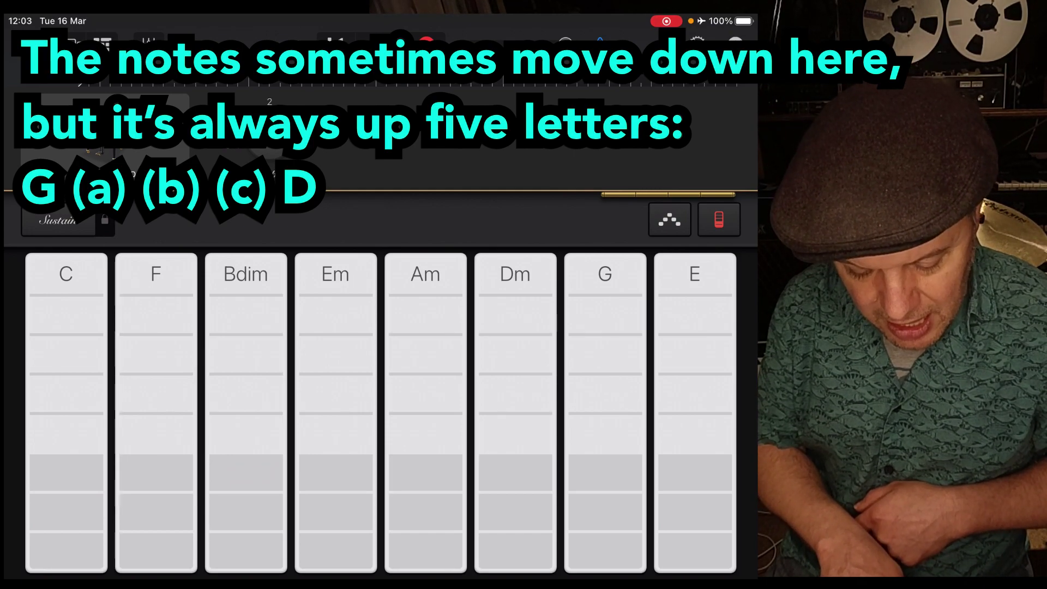
{"action": "left_click", "coordinate": [155, 473]}
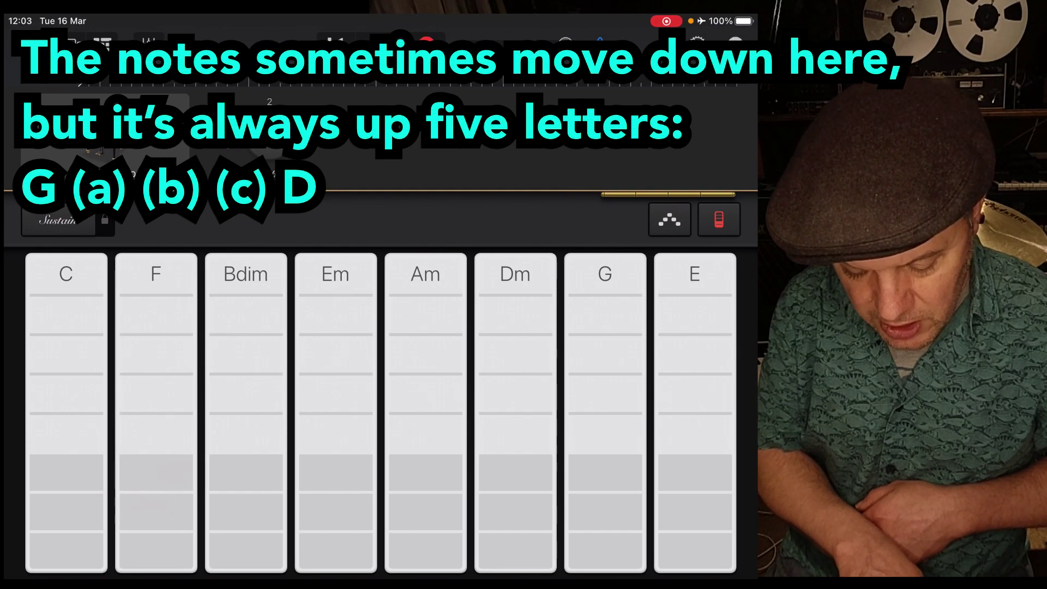
{"action": "left_click", "coordinate": [66, 473]}
{"action": "left_click", "coordinate": [605, 474]}
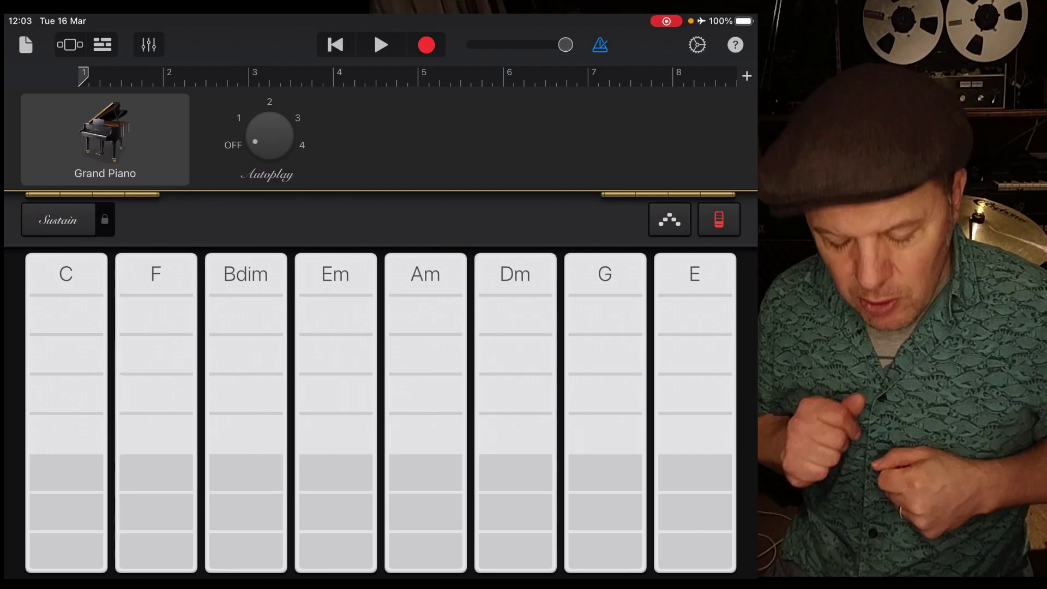
Step: Practise the Am strip part by part, sweeping up through its voicings
{"action": "left_click", "coordinate": [424, 432]}
{"action": "left_click", "coordinate": [425, 395]}
{"action": "left_click_drag", "start_coordinate": [426, 395], "coordinate": [425, 277]}
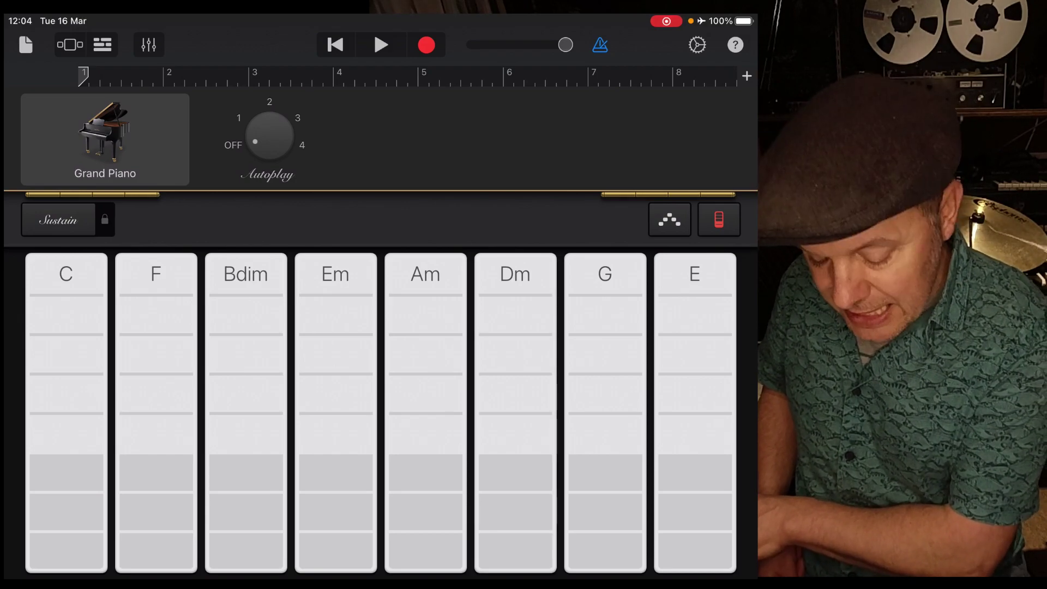
{"action": "left_click", "coordinate": [426, 353]}
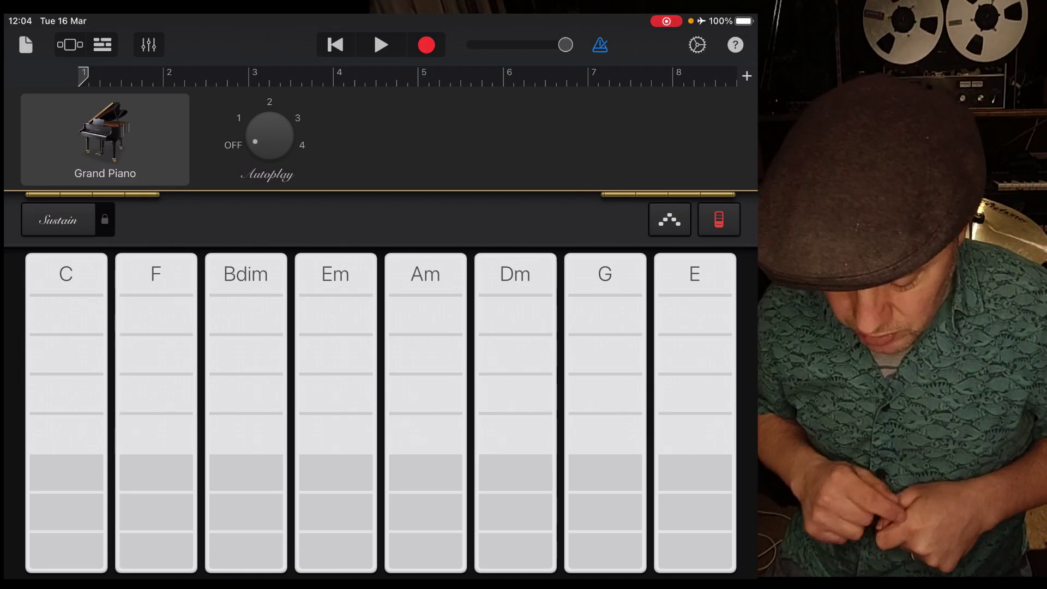
{"action": "left_click", "coordinate": [424, 352]}
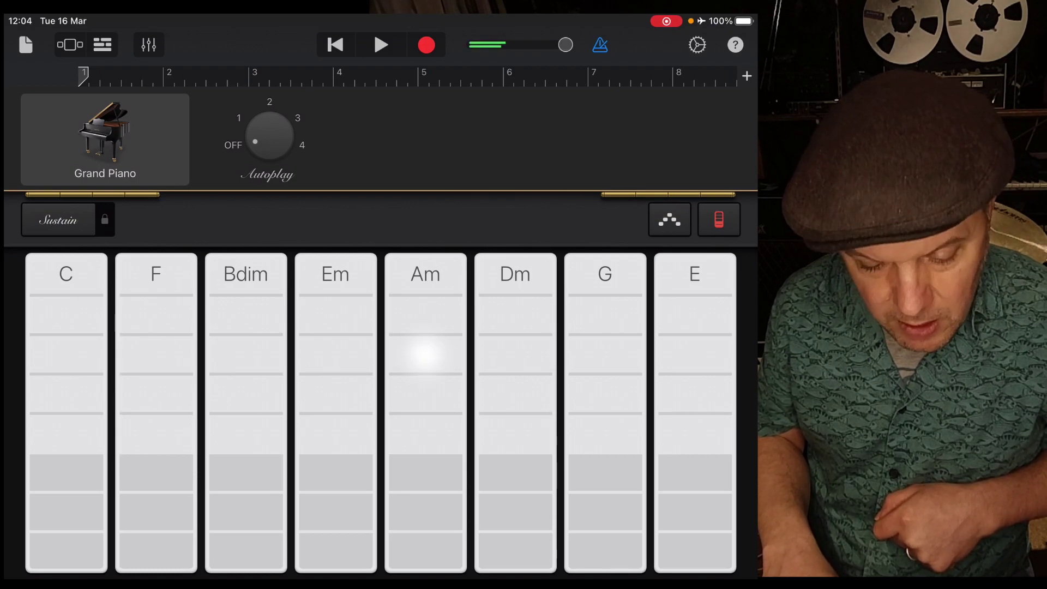
{"action": "left_click", "coordinate": [424, 315]}
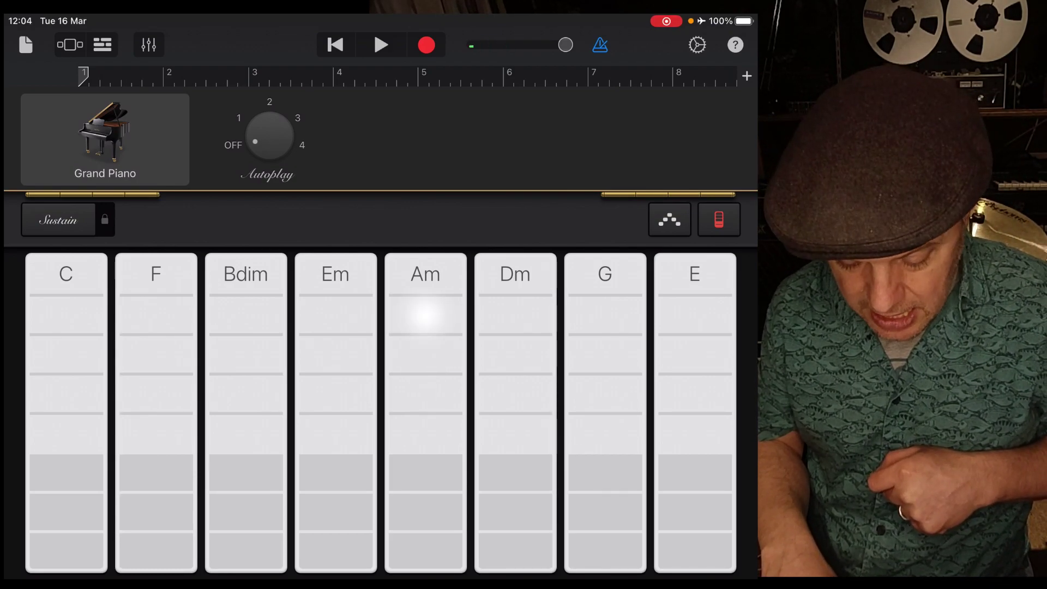
{"action": "left_click", "coordinate": [425, 260]}
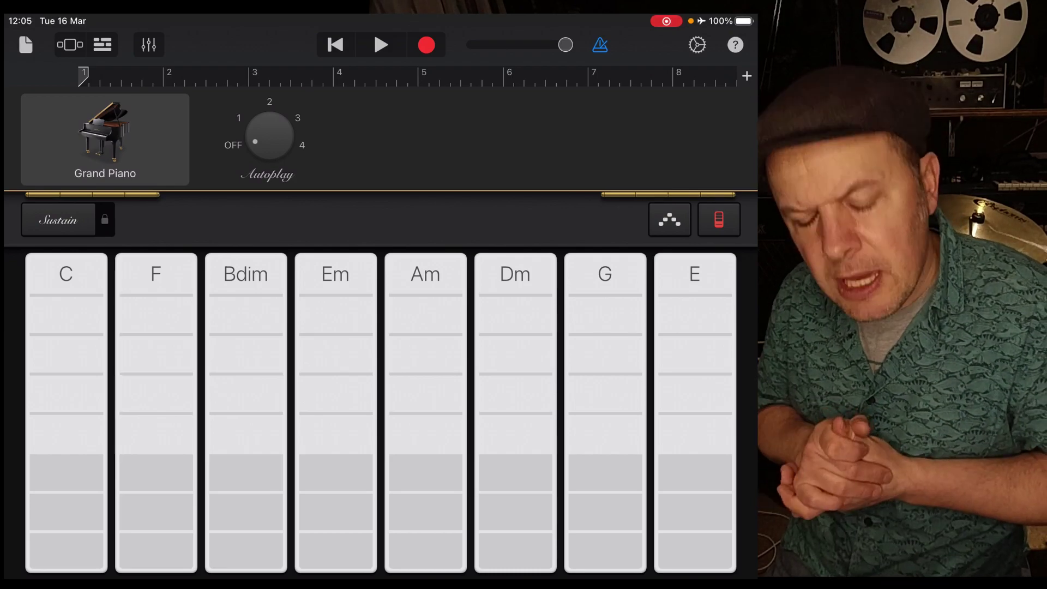
{"action": "left_click", "coordinate": [424, 433]}
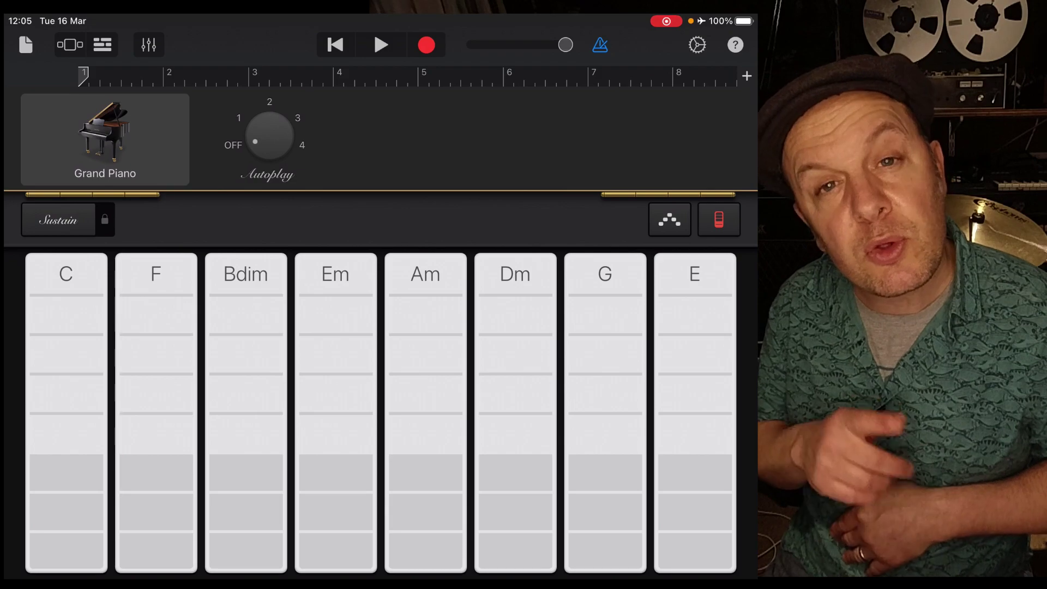
Step: Record a climbing Am pattern and select the new Grand Piano region in Tracks view
{"action": "key", "text": "space"}
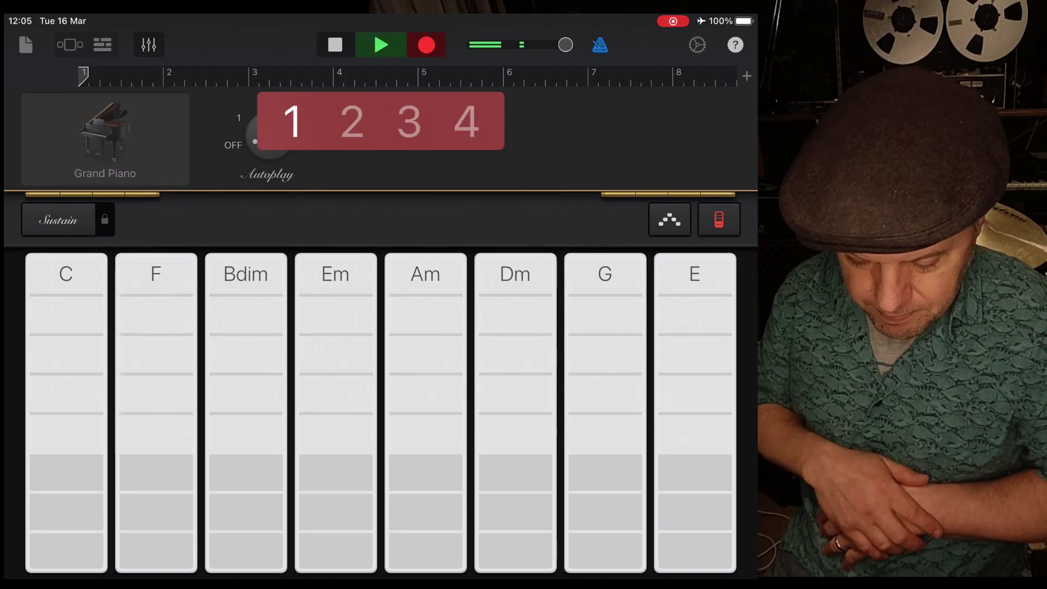
{"action": "left_click", "coordinate": [425, 434]}
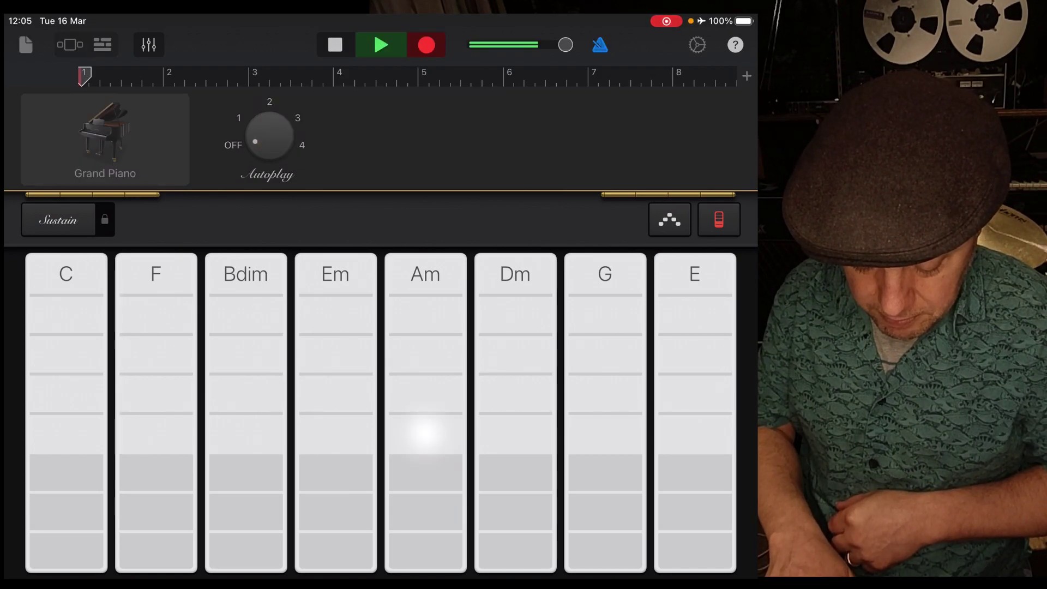
{"action": "left_click", "coordinate": [424, 394]}
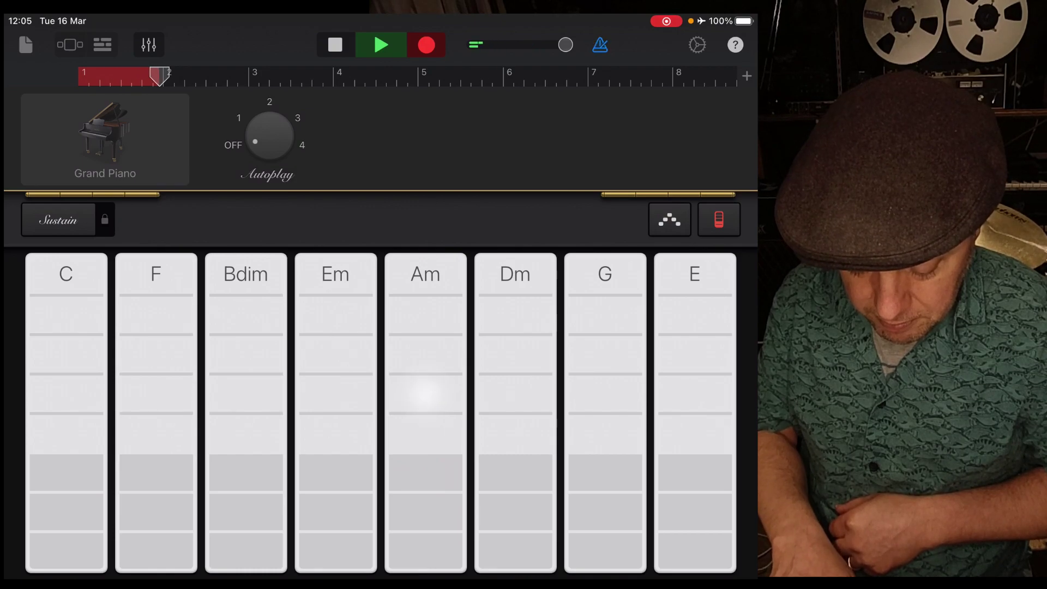
{"action": "left_click", "coordinate": [425, 315]}
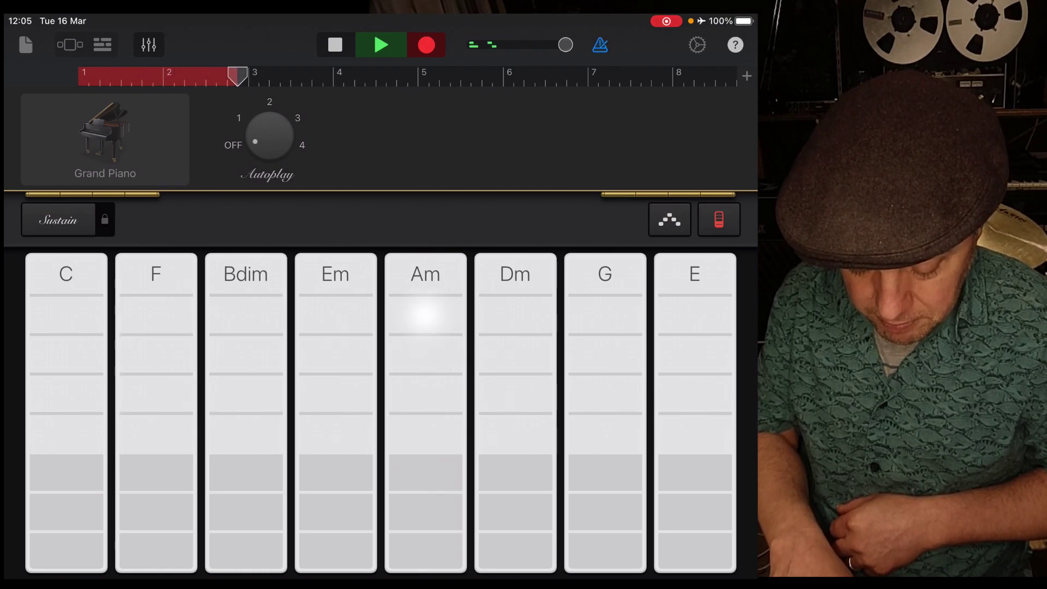
{"action": "left_click", "coordinate": [425, 274]}
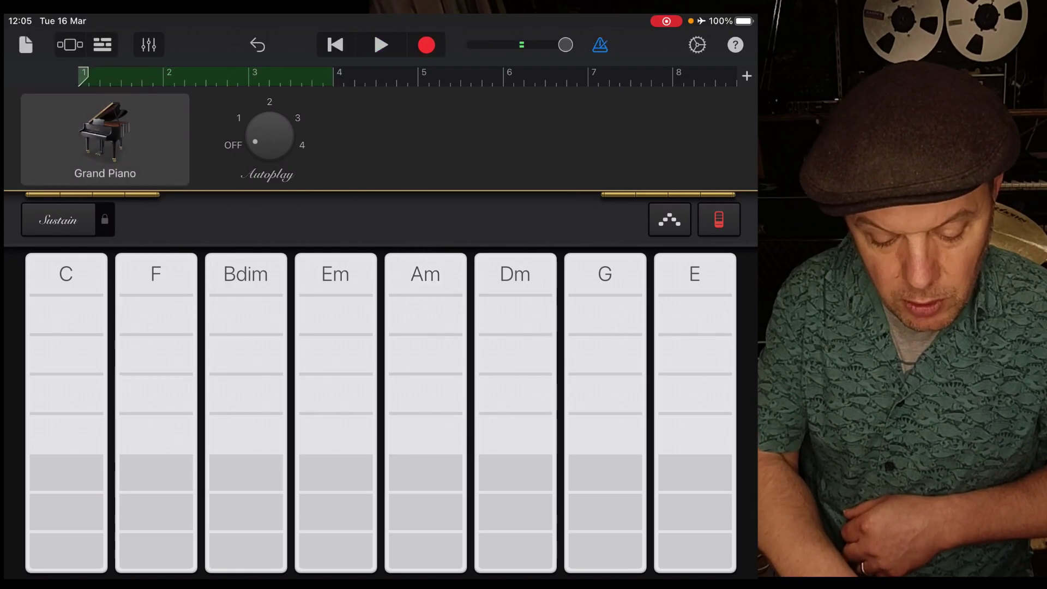
{"action": "left_click", "coordinate": [103, 45]}
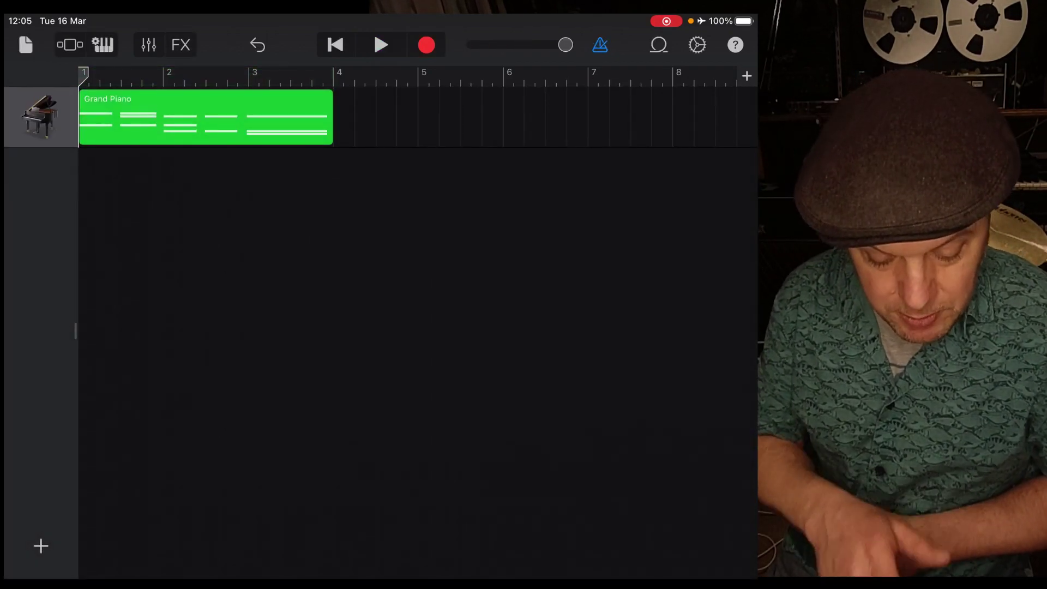
{"action": "left_click", "coordinate": [204, 117]}
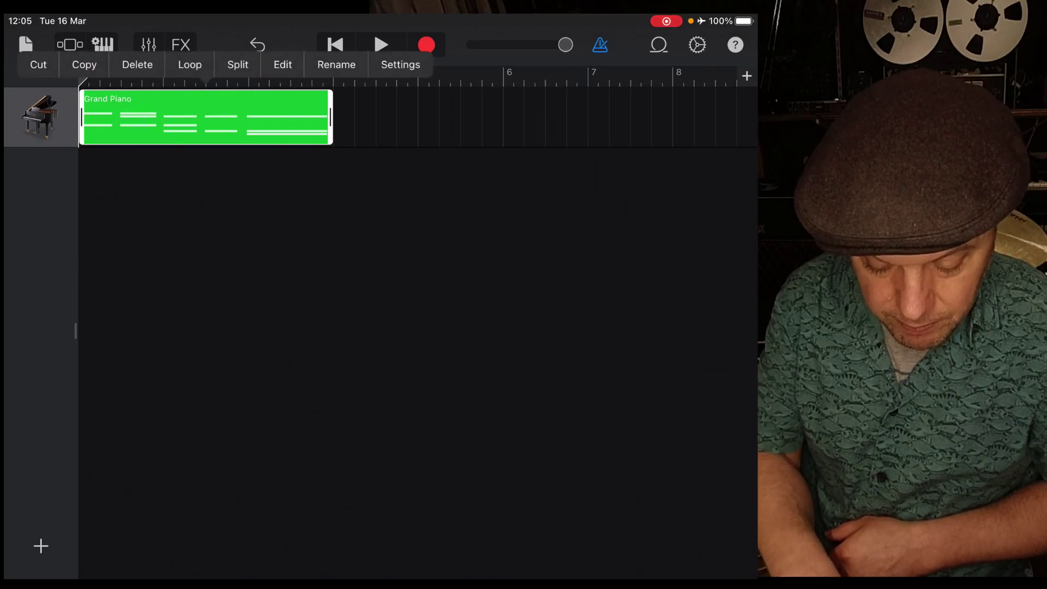
Step: Open the Grand Piano region in the piano roll and check the first two chords' notes
{"action": "left_click", "coordinate": [283, 65]}
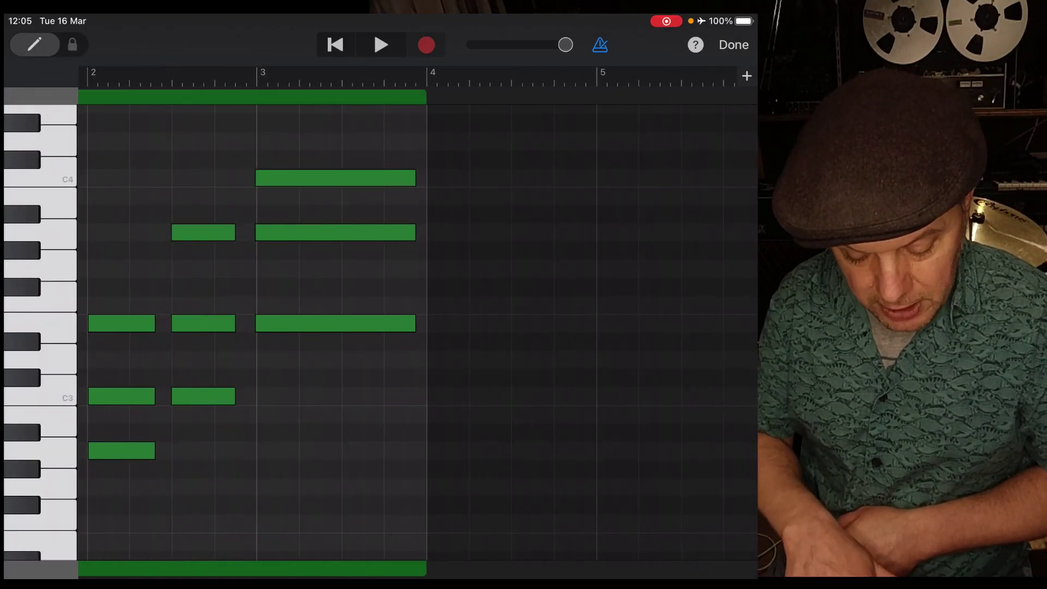
{"action": "scroll", "coordinate": [328, 327], "scroll_direction": "up", "scroll_amount": 5}
{"action": "scroll", "coordinate": [335, 327], "scroll_direction": "down", "scroll_amount": 2}
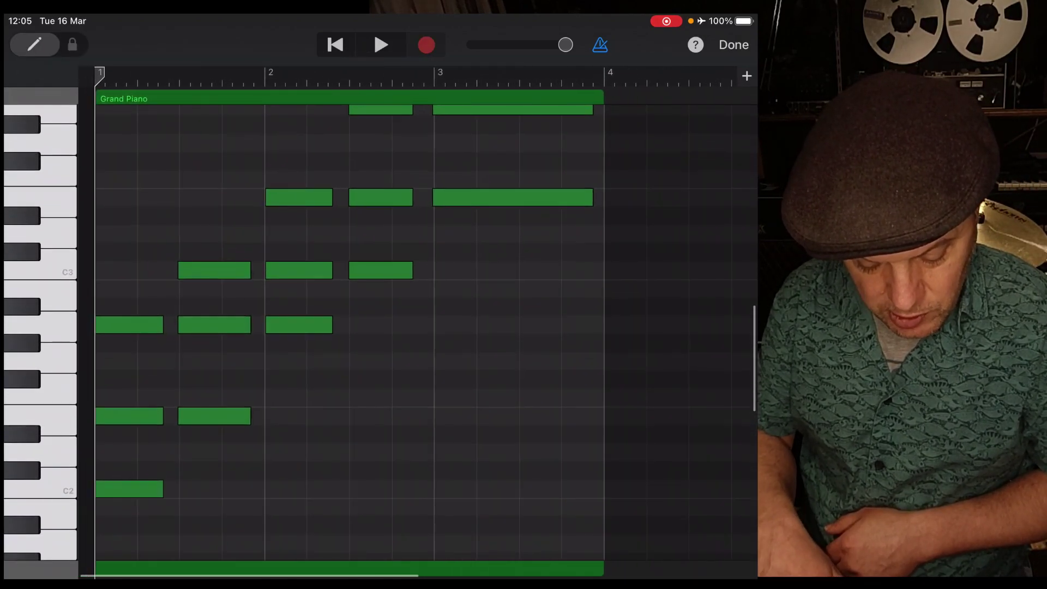
{"action": "left_click", "coordinate": [113, 503]}
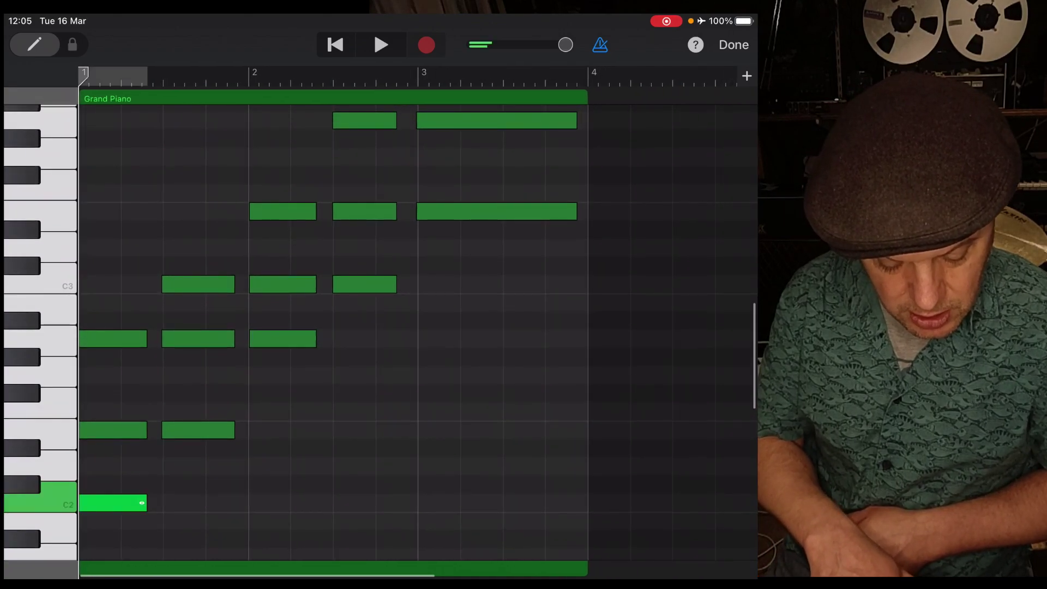
{"action": "left_click", "coordinate": [114, 430]}
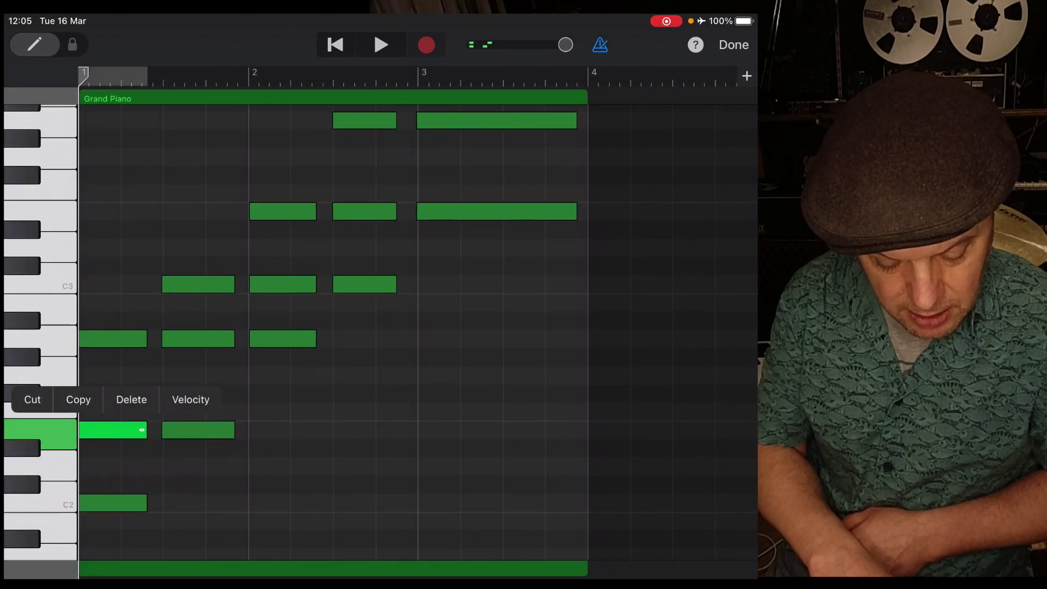
{"action": "left_click", "coordinate": [112, 339]}
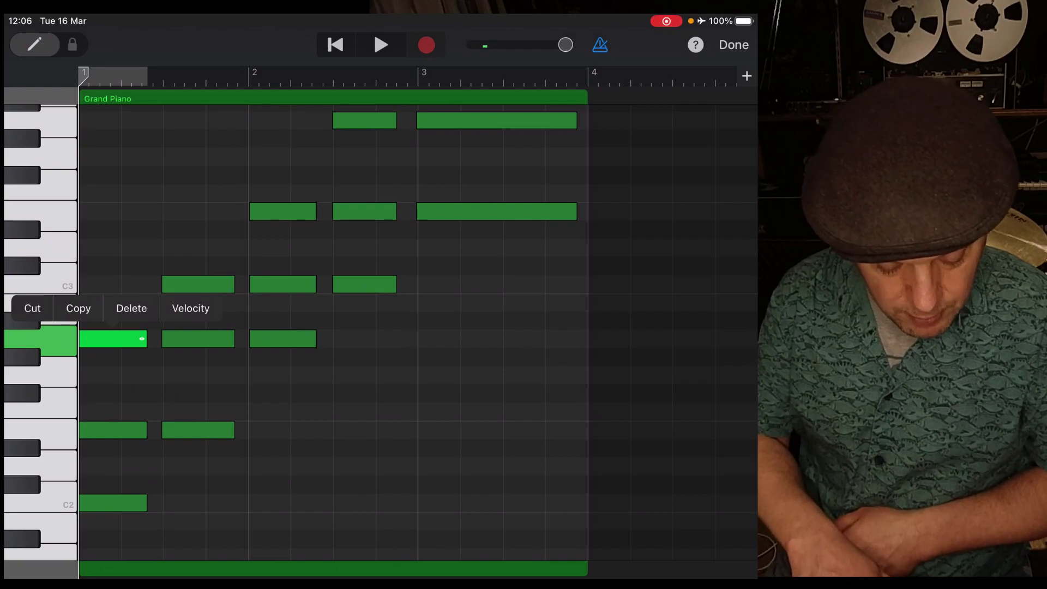
{"action": "left_click", "coordinate": [198, 430]}
{"action": "left_click", "coordinate": [198, 339]}
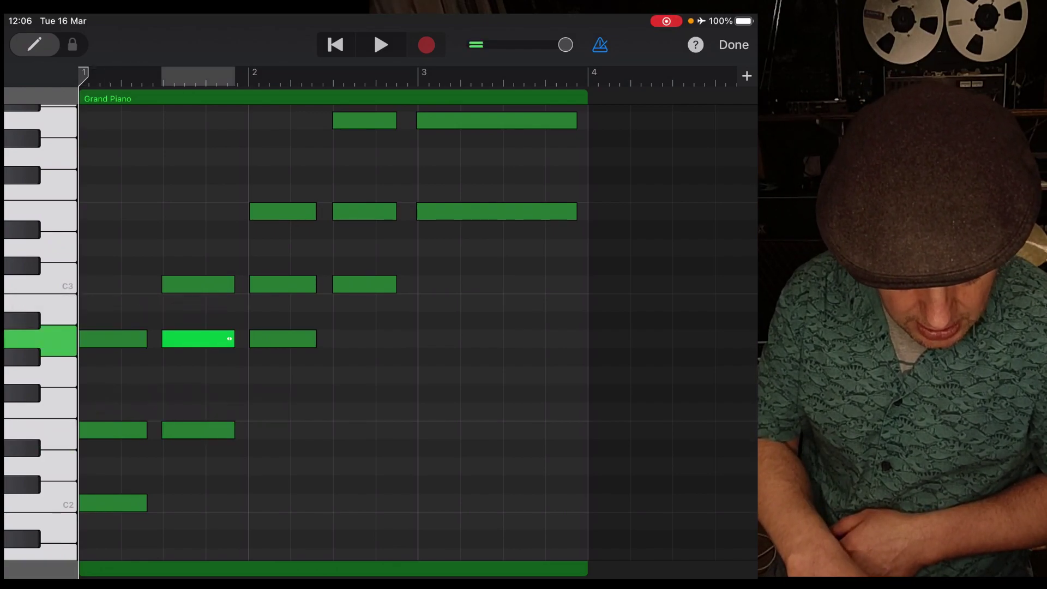
{"action": "left_click", "coordinate": [198, 284]}
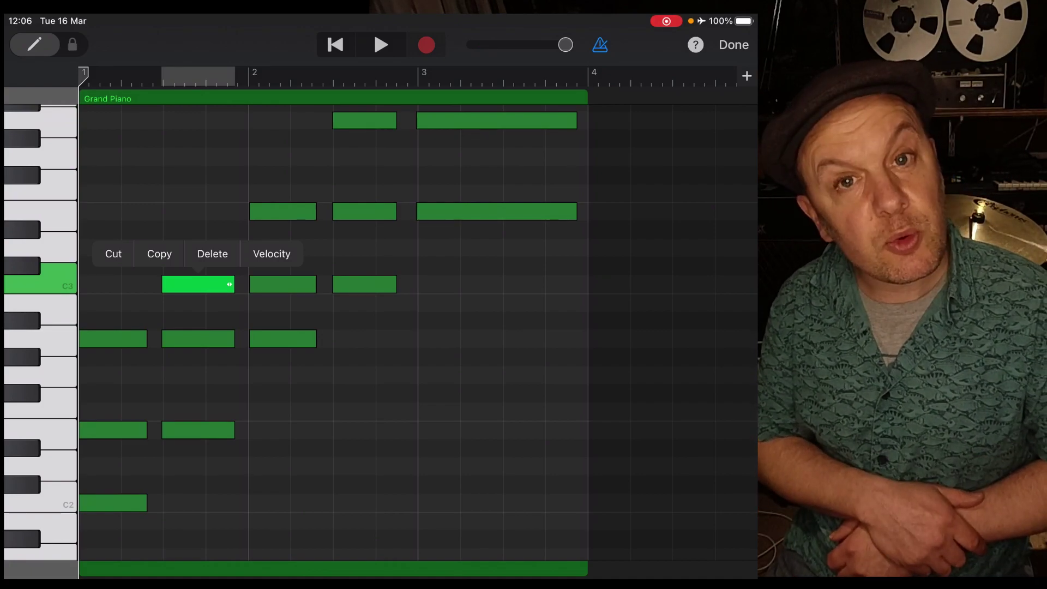
{"action": "scroll", "coordinate": [328, 327], "scroll_direction": "up", "scroll_amount": 2}
{"action": "scroll", "coordinate": [328, 328], "scroll_direction": "up", "scroll_amount": 1}
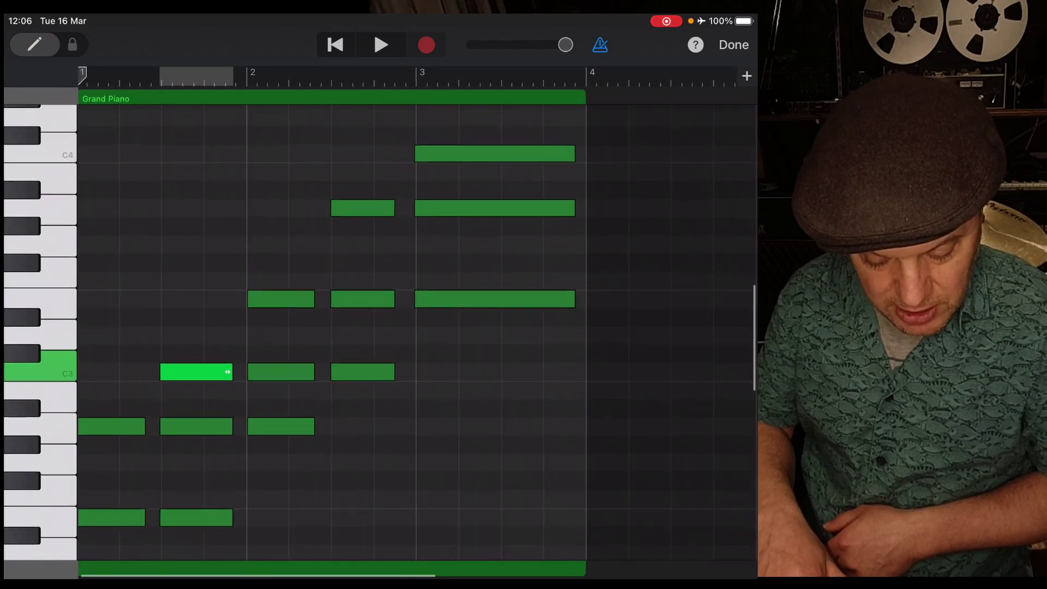
{"action": "scroll", "coordinate": [327, 327], "scroll_direction": "down", "scroll_amount": 2}
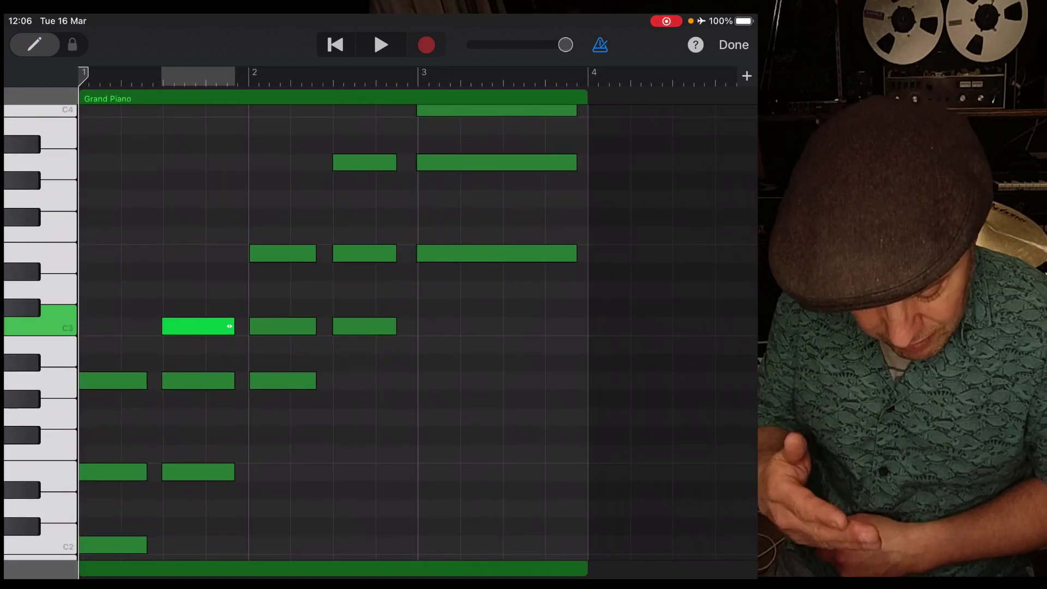
Step: Check the notes of the third, fourth and final Am chords
{"action": "left_click", "coordinate": [282, 381]}
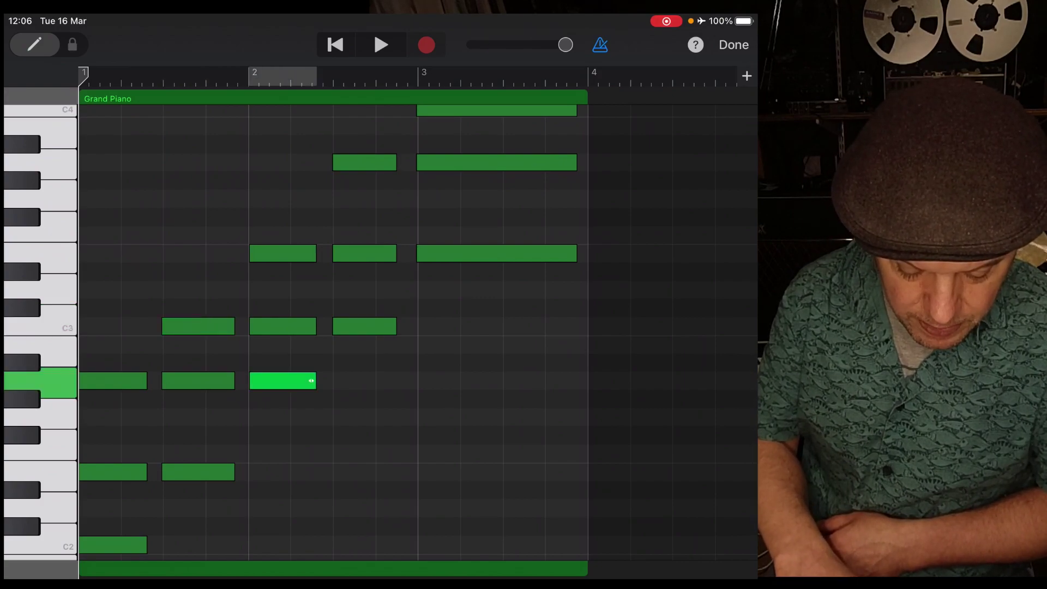
{"action": "left_click", "coordinate": [282, 327]}
{"action": "left_click", "coordinate": [283, 253]}
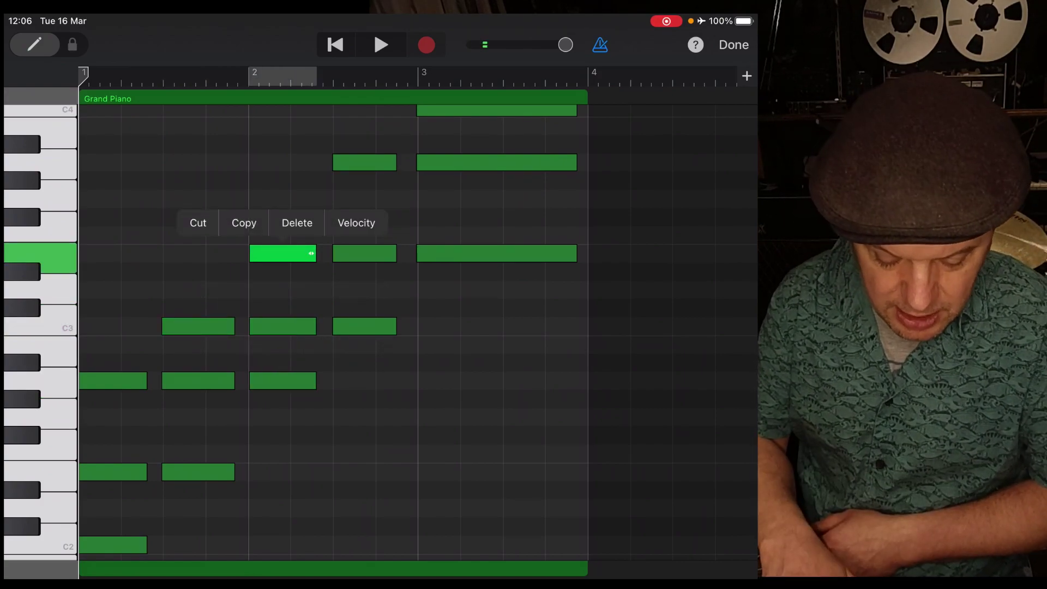
{"action": "left_click", "coordinate": [364, 327]}
{"action": "left_click", "coordinate": [365, 253]}
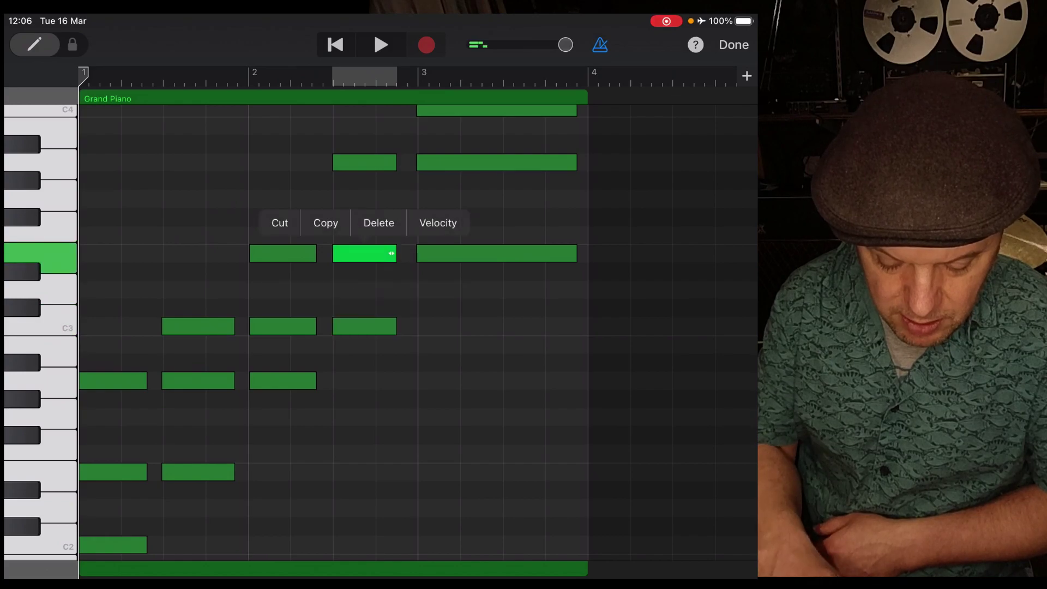
{"action": "left_click", "coordinate": [364, 162]}
{"action": "left_click", "coordinate": [497, 253]}
{"action": "left_click", "coordinate": [496, 163]}
{"action": "left_click", "coordinate": [497, 109]}
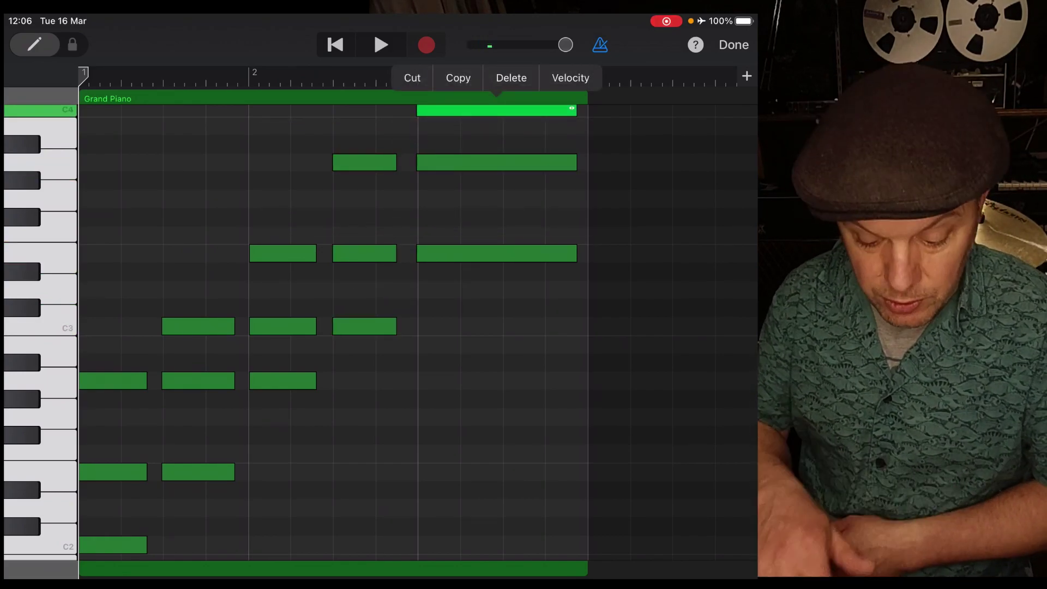
{"action": "scroll", "coordinate": [328, 327], "scroll_direction": "up", "scroll_amount": 4}
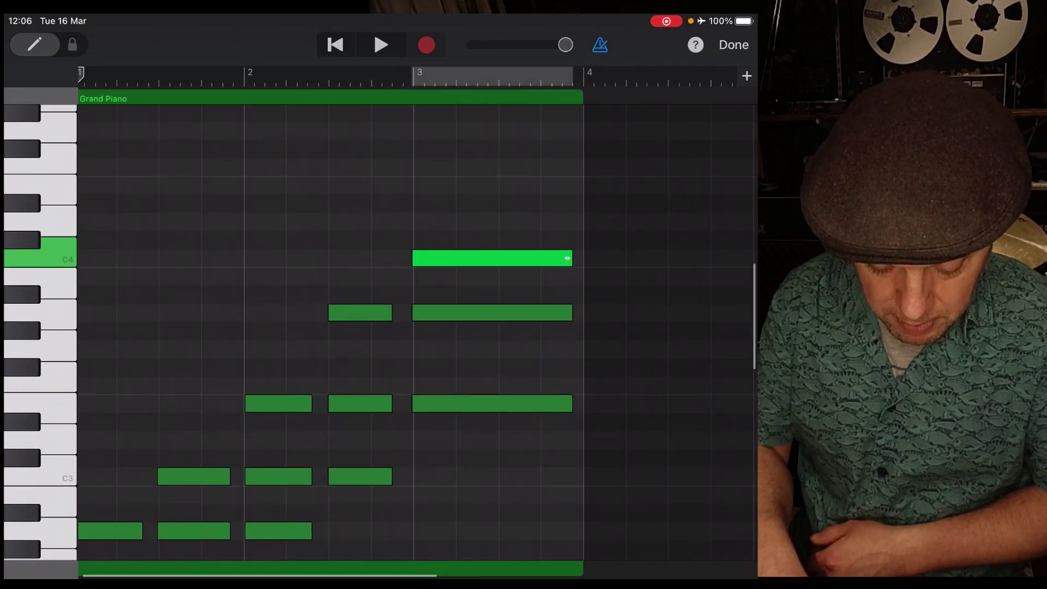
Step: Select the bar 3 chord's three notes and drag them higher in pitch
{"action": "left_click_drag", "start_coordinate": [445, 177], "coordinate": [536, 450]}
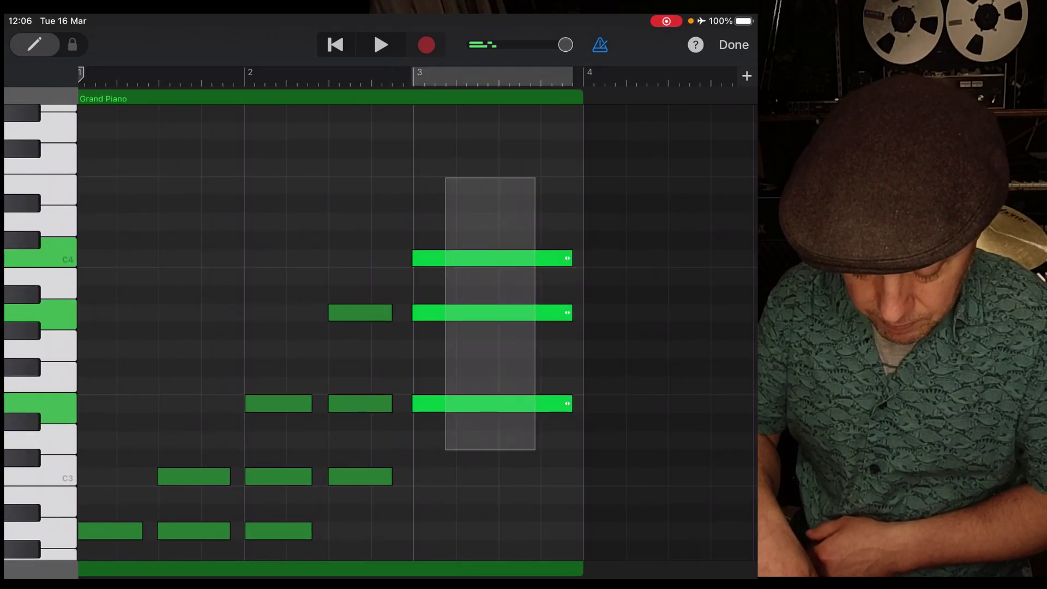
{"action": "left_click_drag", "start_coordinate": [491, 313], "coordinate": [490, 95]}
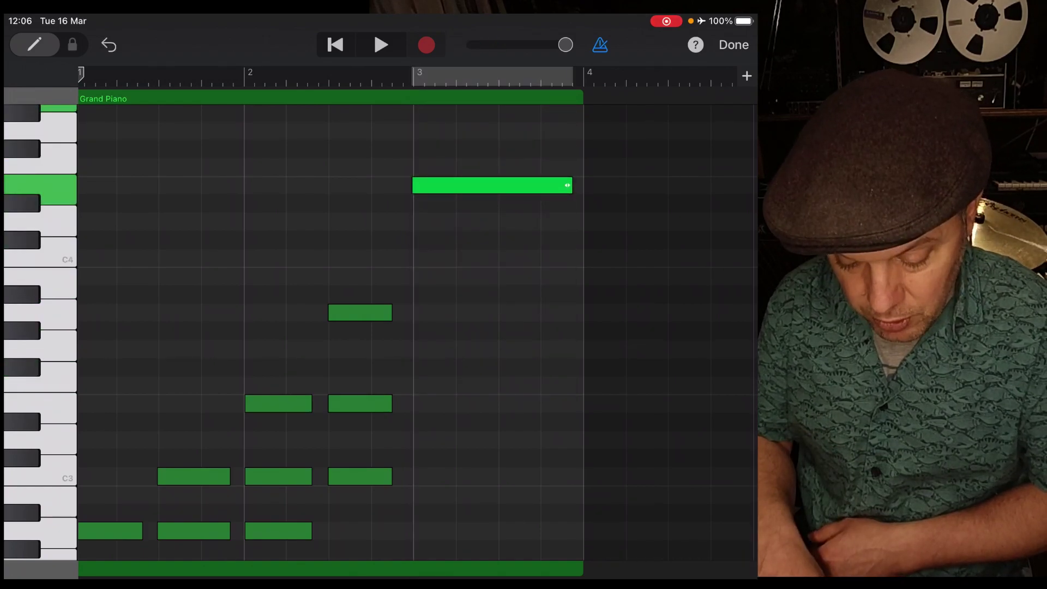
{"action": "scroll", "coordinate": [409, 328], "scroll_direction": "up", "scroll_amount": 3}
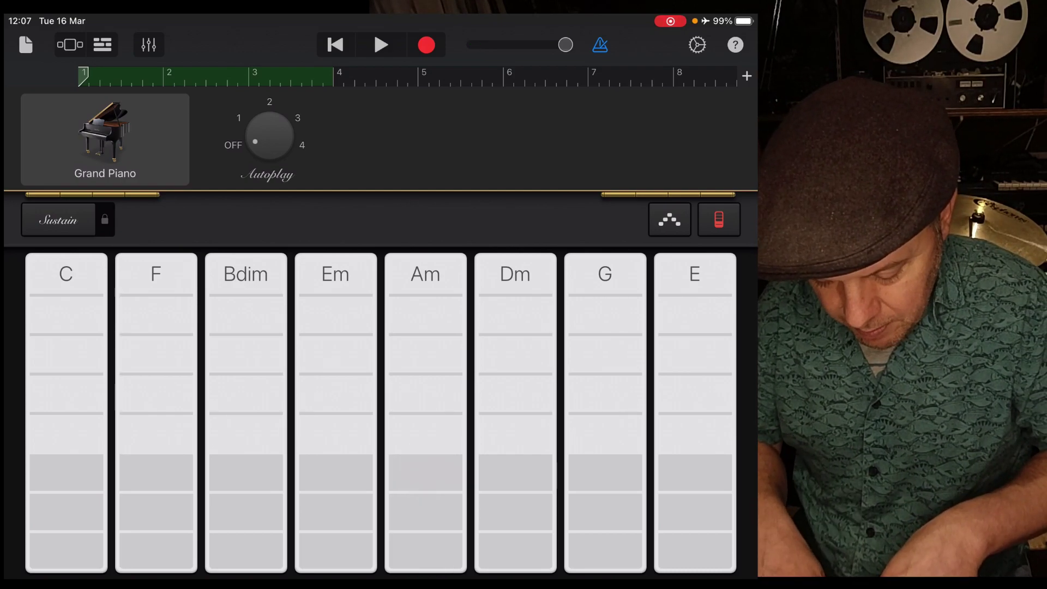
Step: Play the Am, Em and G chord strips against the Am bass note
{"action": "left_click", "coordinate": [425, 434]}
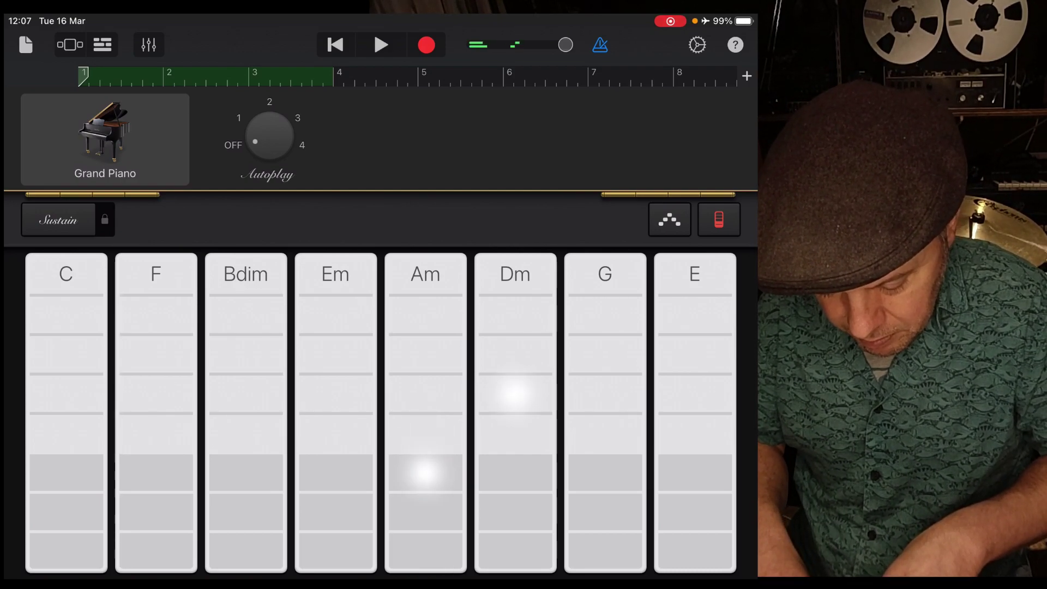
{"action": "left_click", "coordinate": [424, 394]}
{"action": "left_click", "coordinate": [424, 472]}
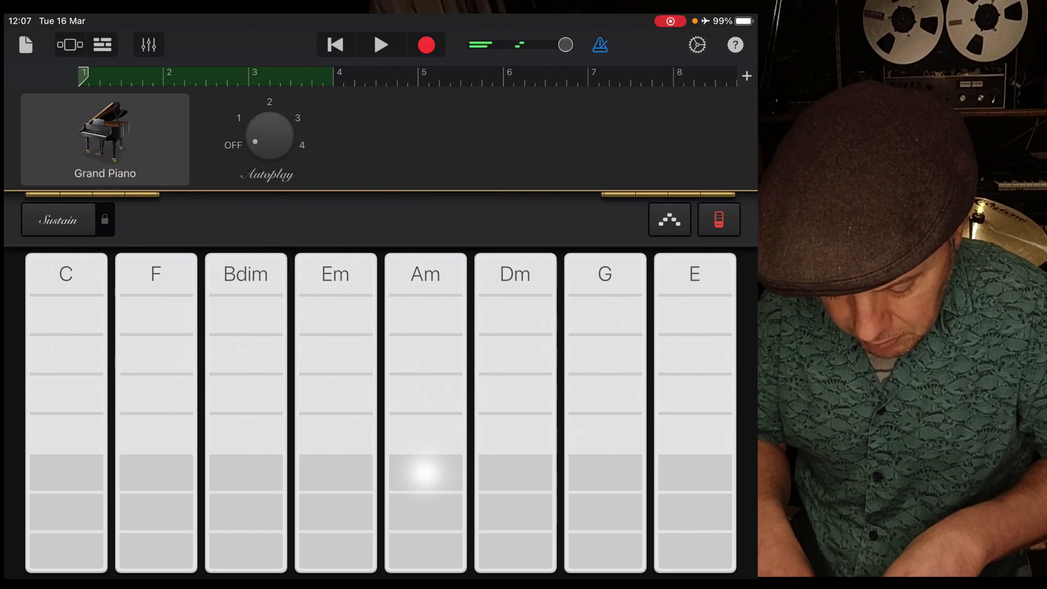
{"action": "left_click", "coordinate": [336, 395]}
{"action": "left_click", "coordinate": [424, 395]}
{"action": "left_click", "coordinate": [424, 474]}
{"action": "left_click", "coordinate": [515, 395]}
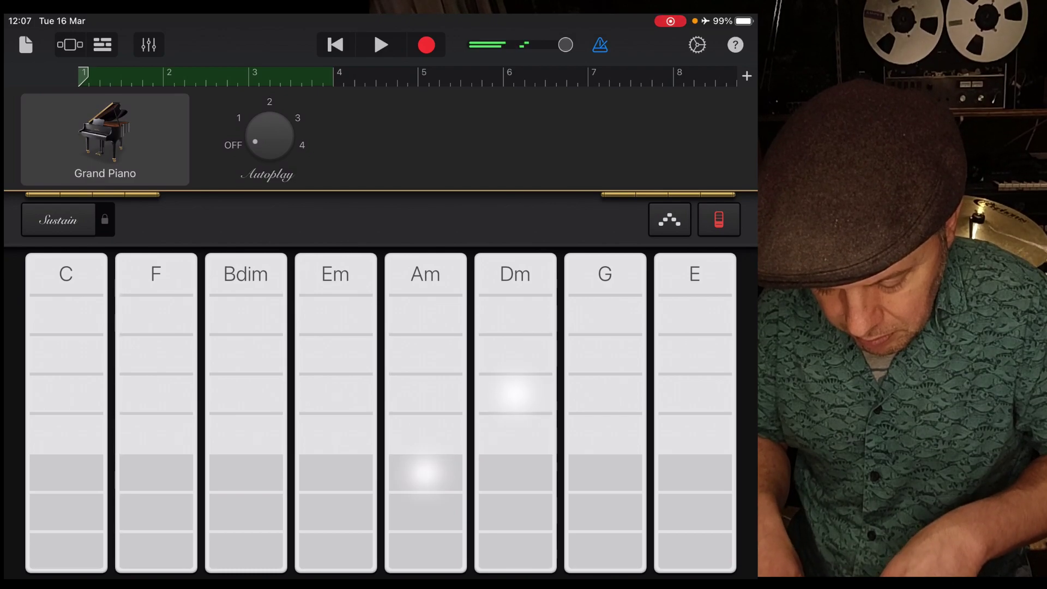
{"action": "left_click", "coordinate": [604, 395]}
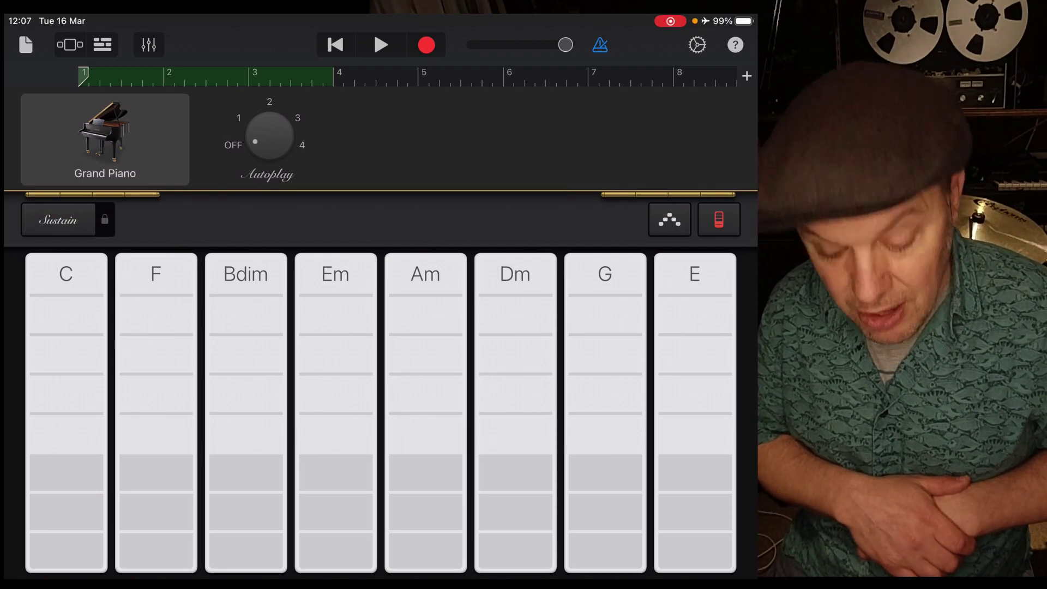
Step: Change the song key signature to B♭ to hear the transposed chords
{"action": "left_click", "coordinate": [697, 45]}
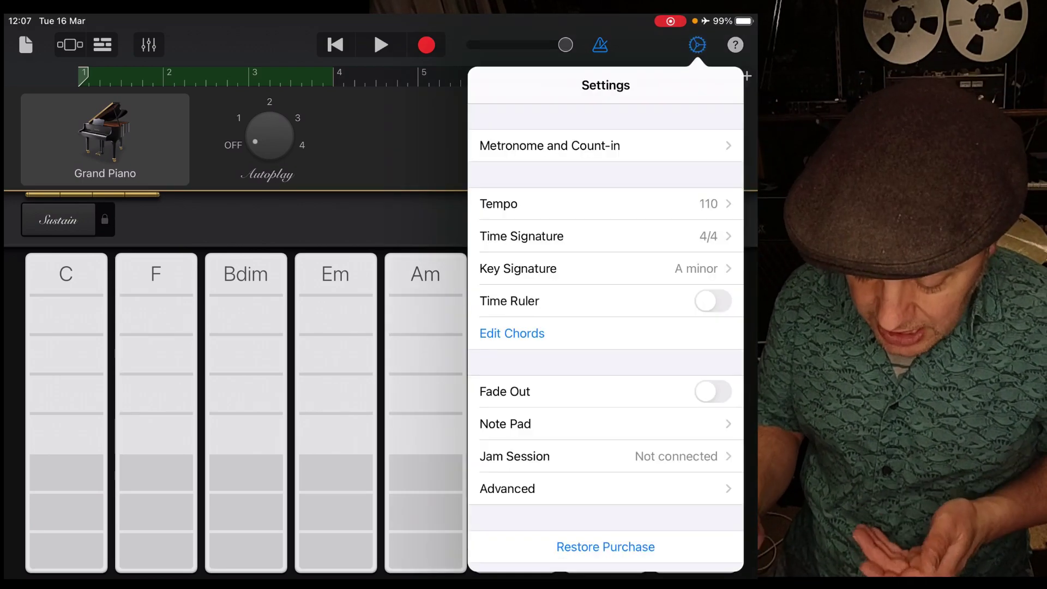
{"action": "left_click", "coordinate": [521, 269]}
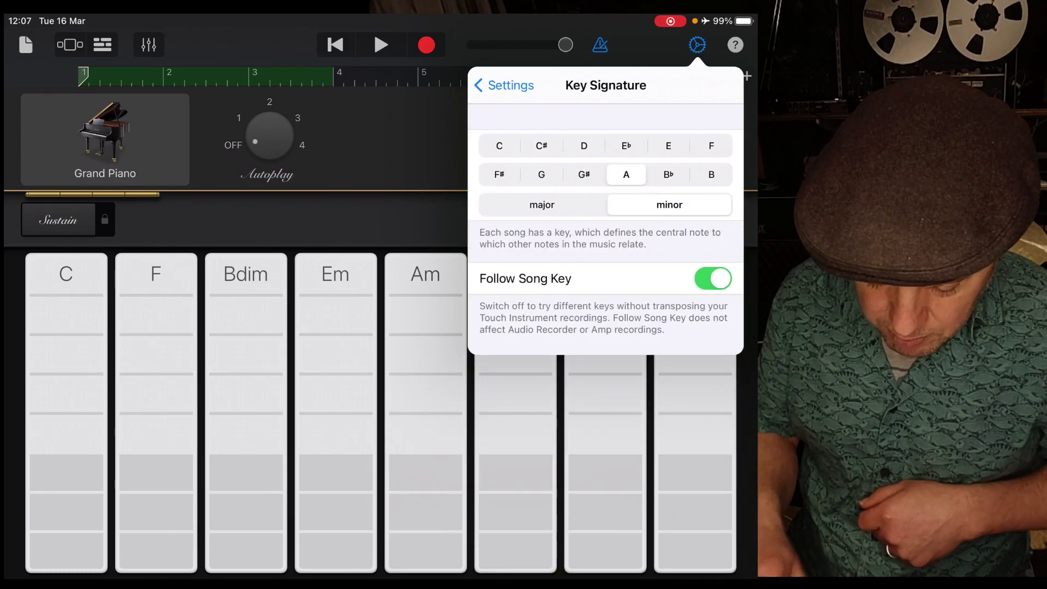
{"action": "left_click", "coordinate": [668, 174]}
{"action": "left_click", "coordinate": [696, 45]}
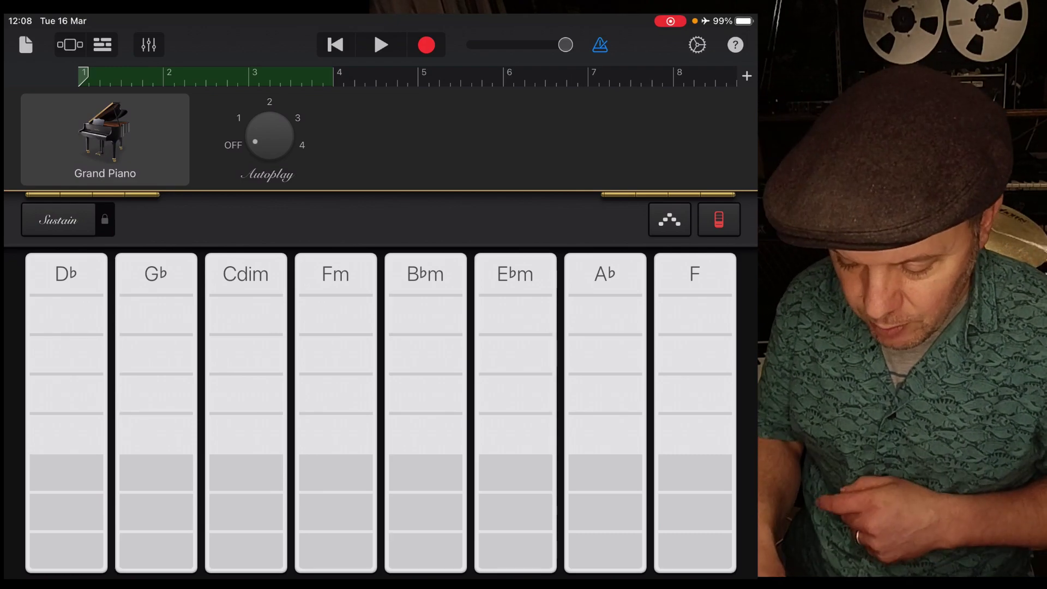
Step: Set the song key signature back to A
{"action": "left_click", "coordinate": [697, 45]}
{"action": "left_click", "coordinate": [518, 269]}
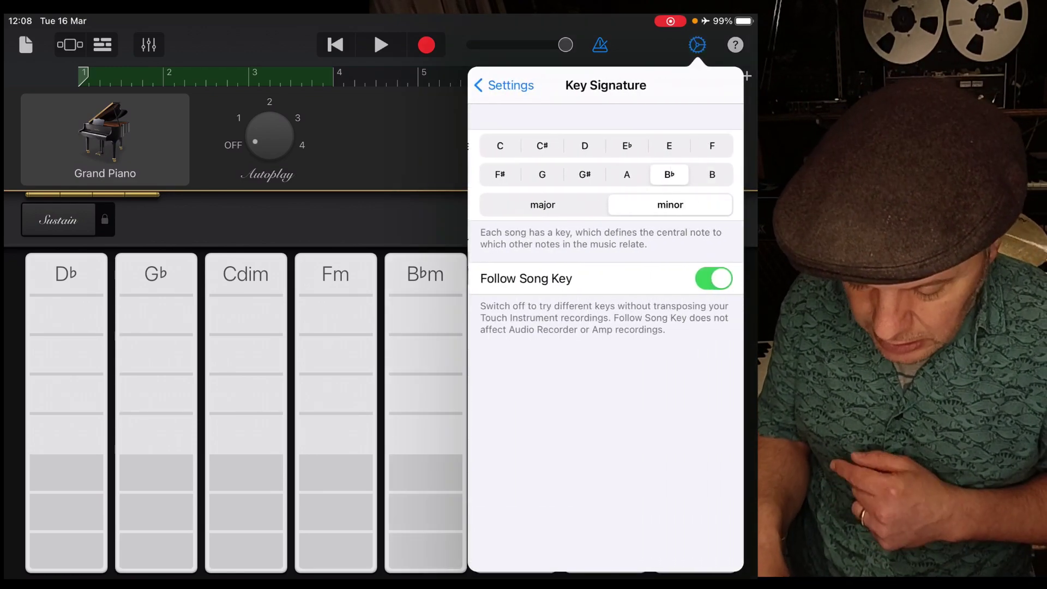
{"action": "left_click", "coordinate": [626, 175]}
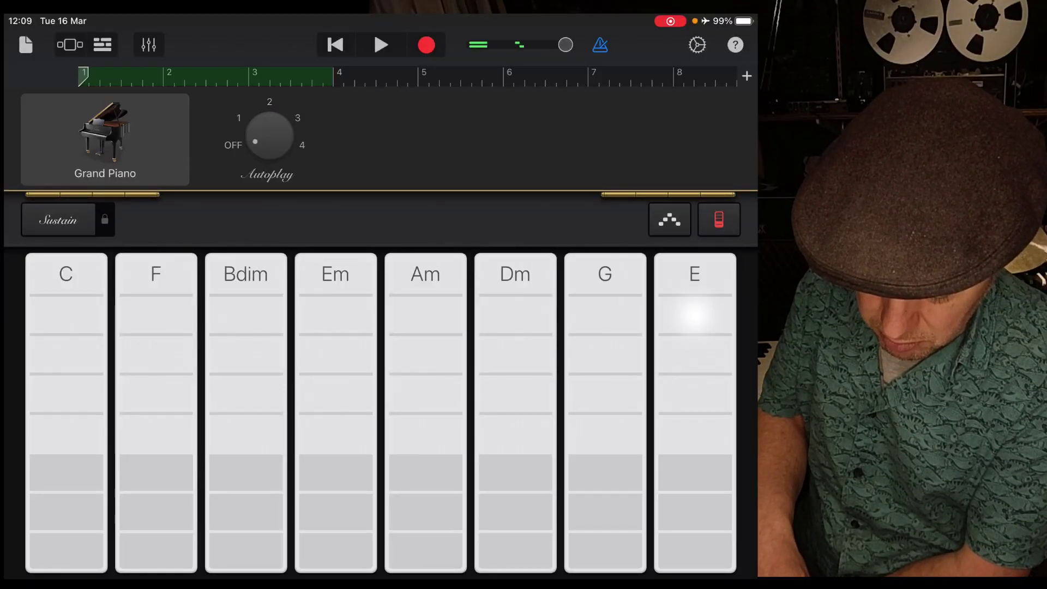
{"action": "left_click_drag", "start_coordinate": [694, 351], "coordinate": [693, 434]}
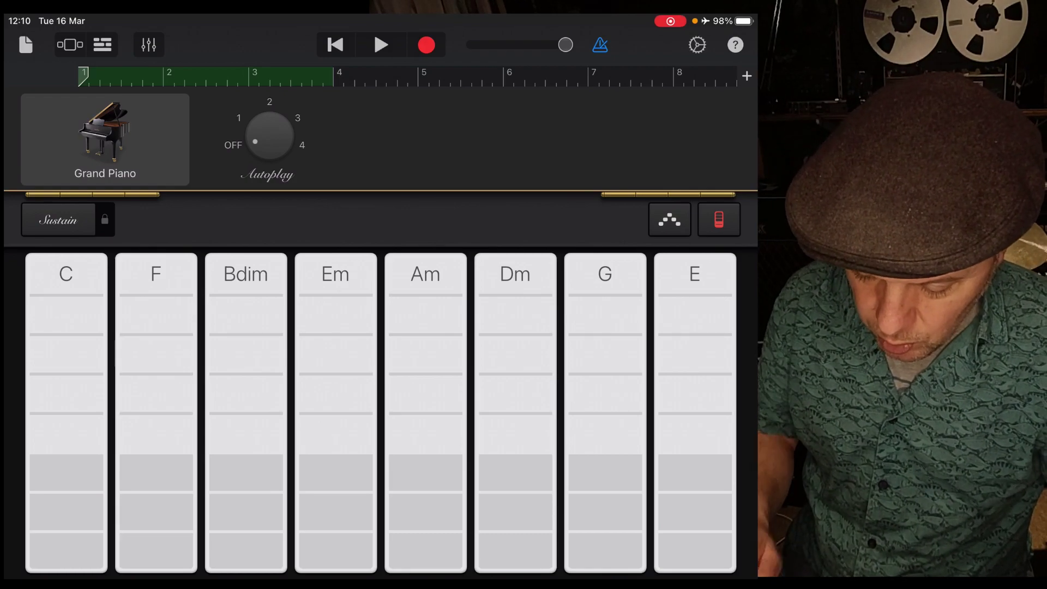
Step: Edit the chord strips, replacing the second strip's F chord with D major
{"action": "left_click", "coordinate": [697, 44]}
{"action": "left_click", "coordinate": [512, 333]}
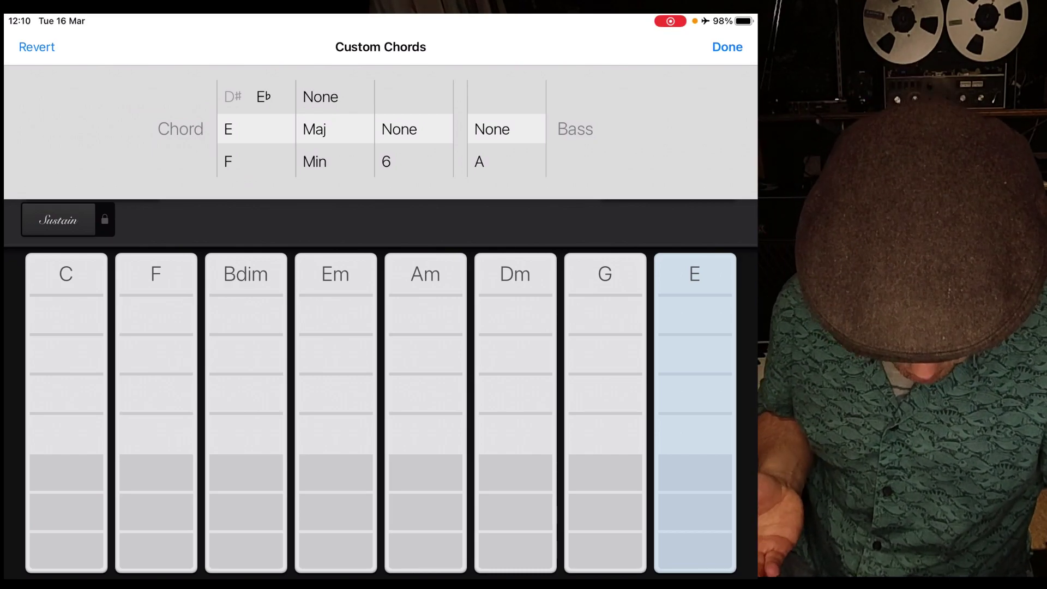
{"action": "left_click", "coordinate": [156, 368]}
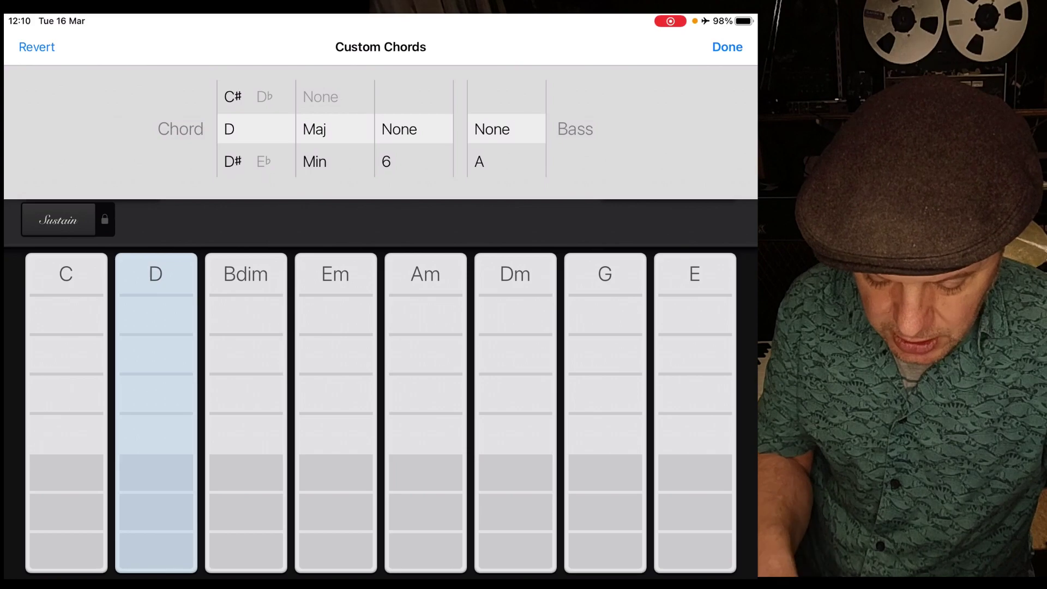
{"action": "left_click", "coordinate": [727, 47]}
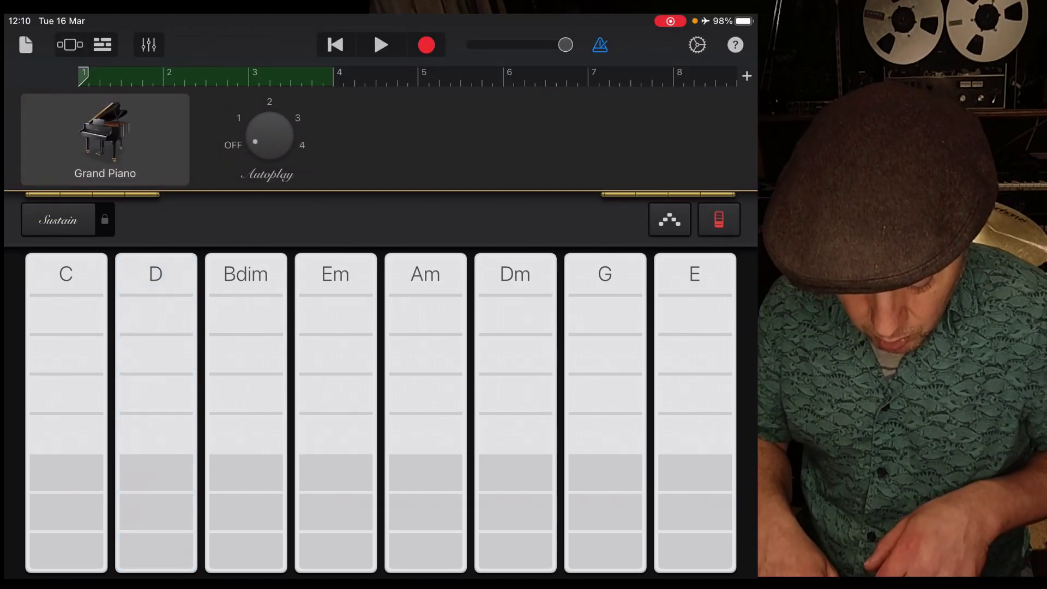
Step: Alternate the Am and new D chords in several voicings with their bass notes
{"action": "left_click", "coordinate": [425, 434]}
{"action": "left_click", "coordinate": [425, 552]}
{"action": "left_click", "coordinate": [425, 434]}
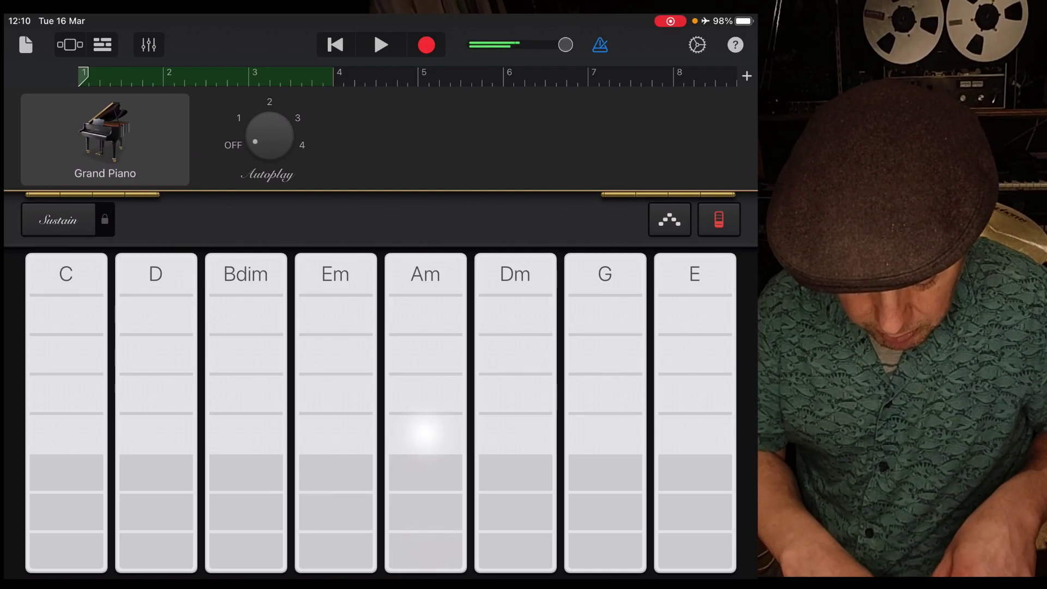
{"action": "left_click", "coordinate": [155, 552]}
{"action": "left_click", "coordinate": [156, 434]}
{"action": "left_click", "coordinate": [156, 352]}
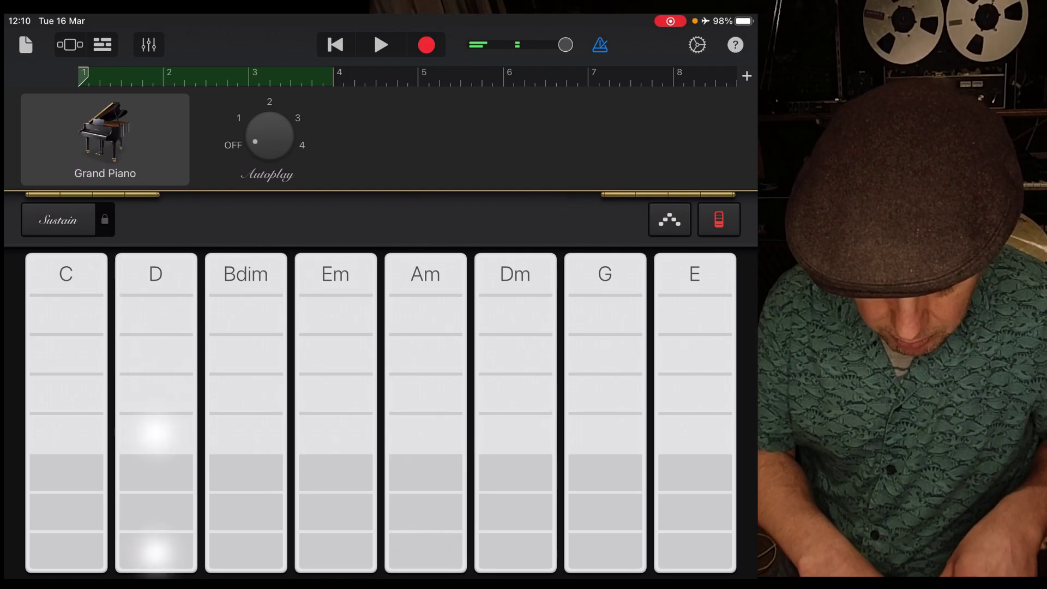
{"action": "left_click", "coordinate": [426, 553]}
{"action": "left_click", "coordinate": [426, 351]}
{"action": "left_click", "coordinate": [425, 552]}
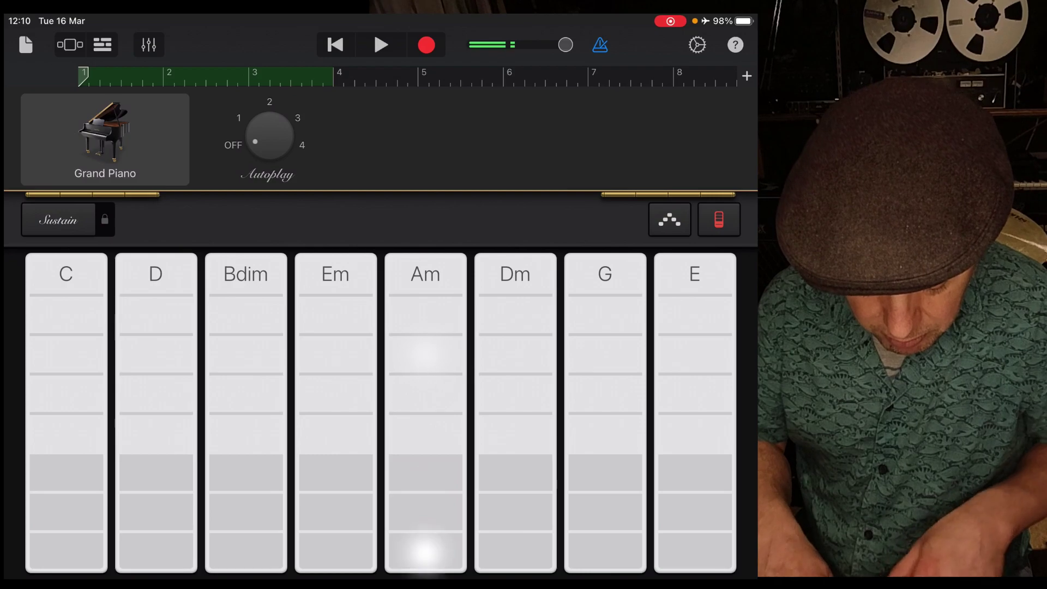
{"action": "left_click", "coordinate": [155, 553]}
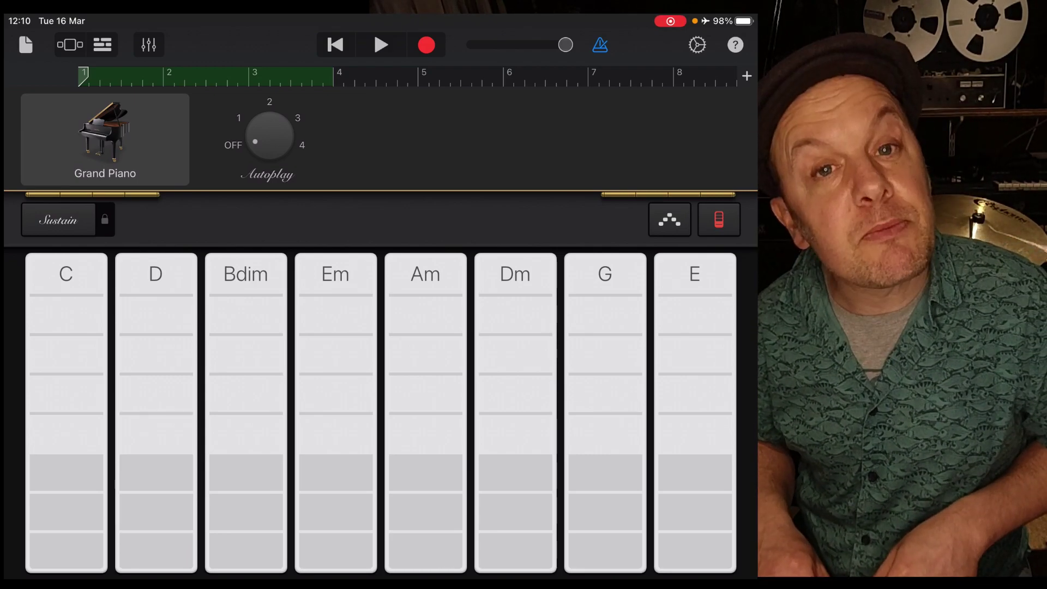
Step: Play Dm against the Am bass, then climb through the higher Am voicings
{"action": "left_click", "coordinate": [426, 555]}
{"action": "left_click", "coordinate": [515, 395]}
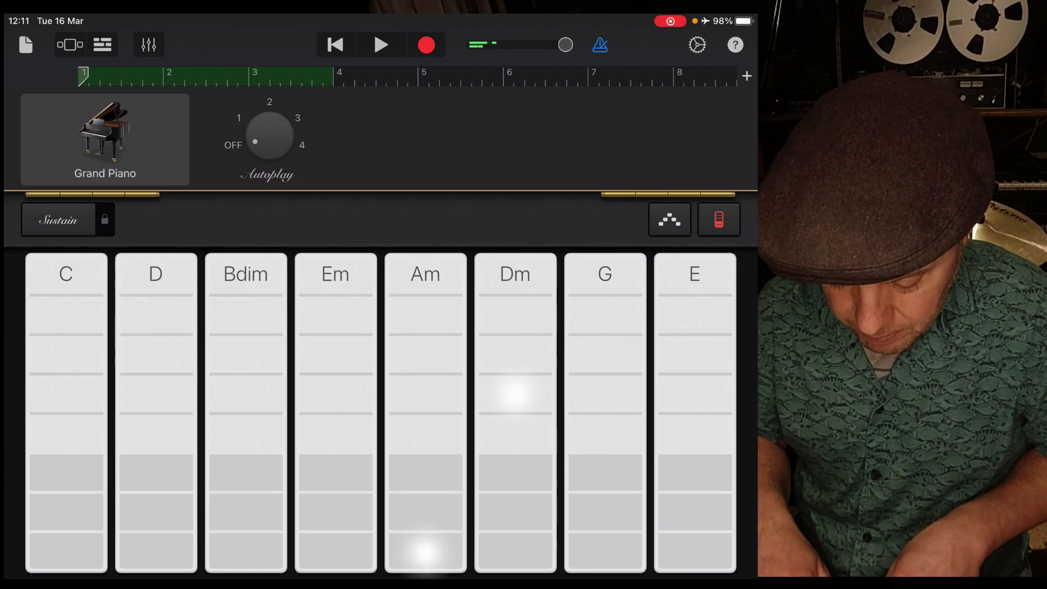
{"action": "left_click", "coordinate": [426, 395]}
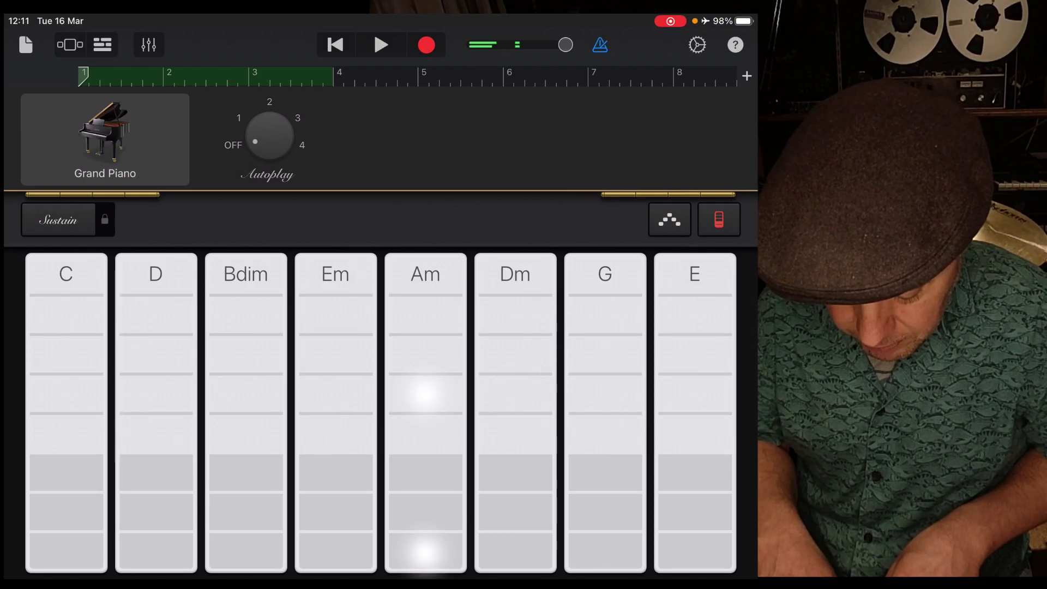
{"action": "left_click", "coordinate": [425, 352]}
{"action": "left_click", "coordinate": [516, 395]}
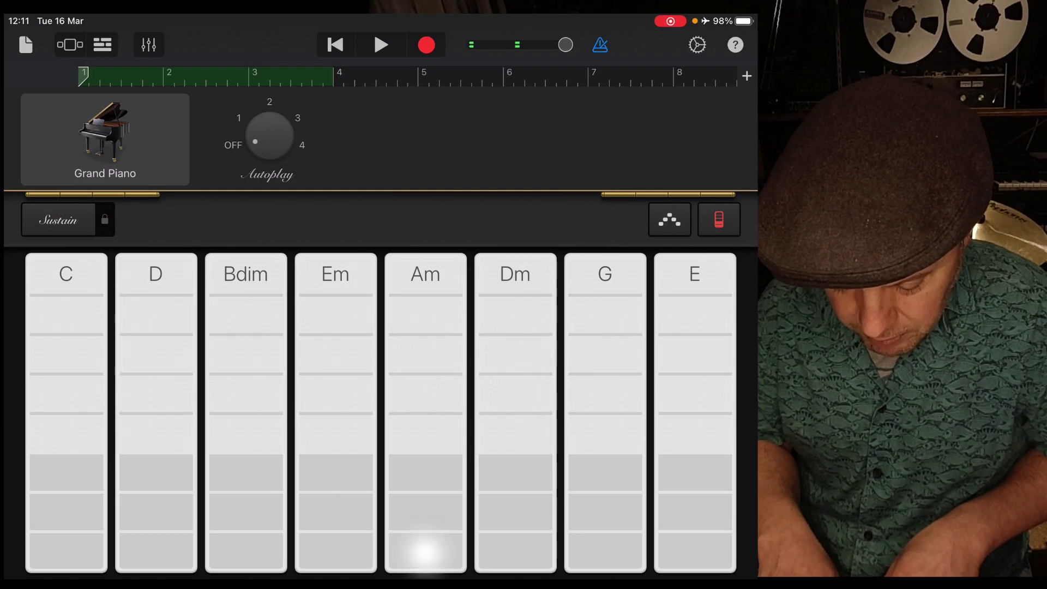
{"action": "left_click", "coordinate": [425, 395]}
{"action": "left_click", "coordinate": [425, 352]}
{"action": "left_click", "coordinate": [425, 312]}
{"action": "left_click", "coordinate": [425, 275]}
Step: Set Autoplay to pattern 1 and play Am, Dm, Em and G patterns
{"action": "left_click", "coordinate": [239, 118]}
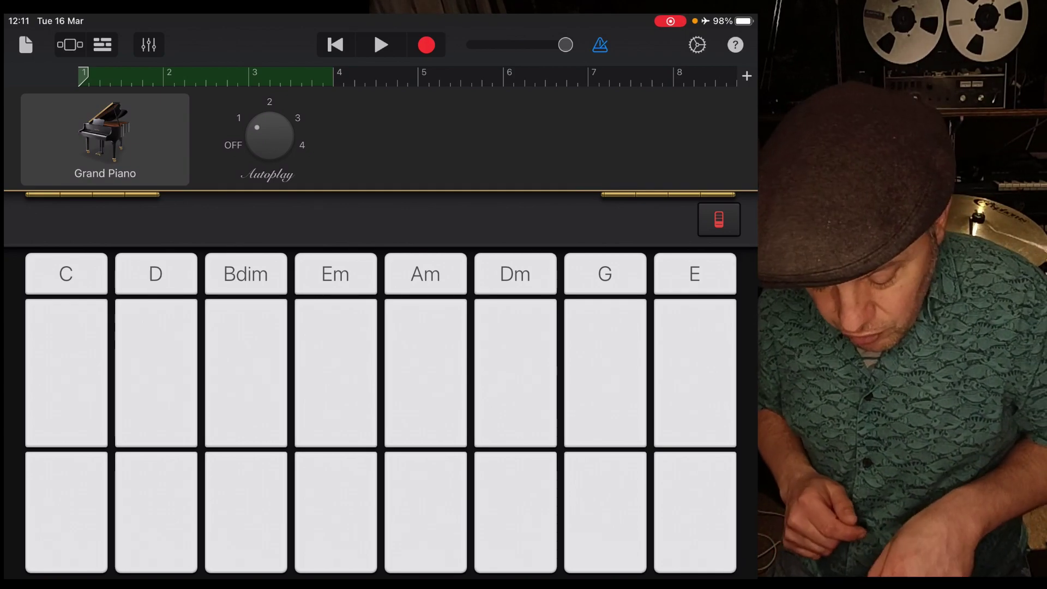
{"action": "left_click", "coordinate": [425, 511]}
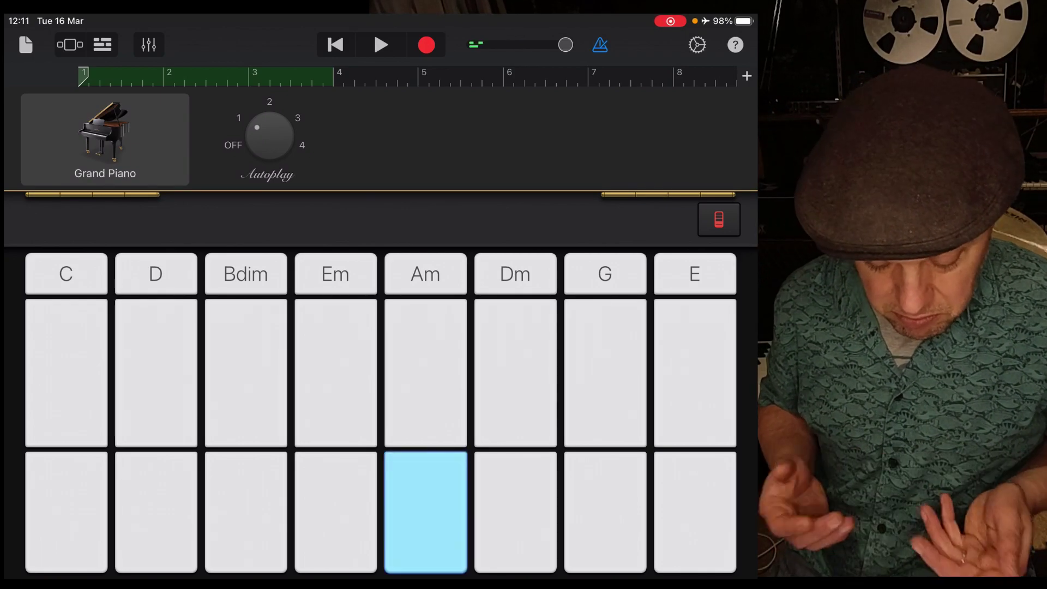
{"action": "left_click", "coordinate": [516, 373]}
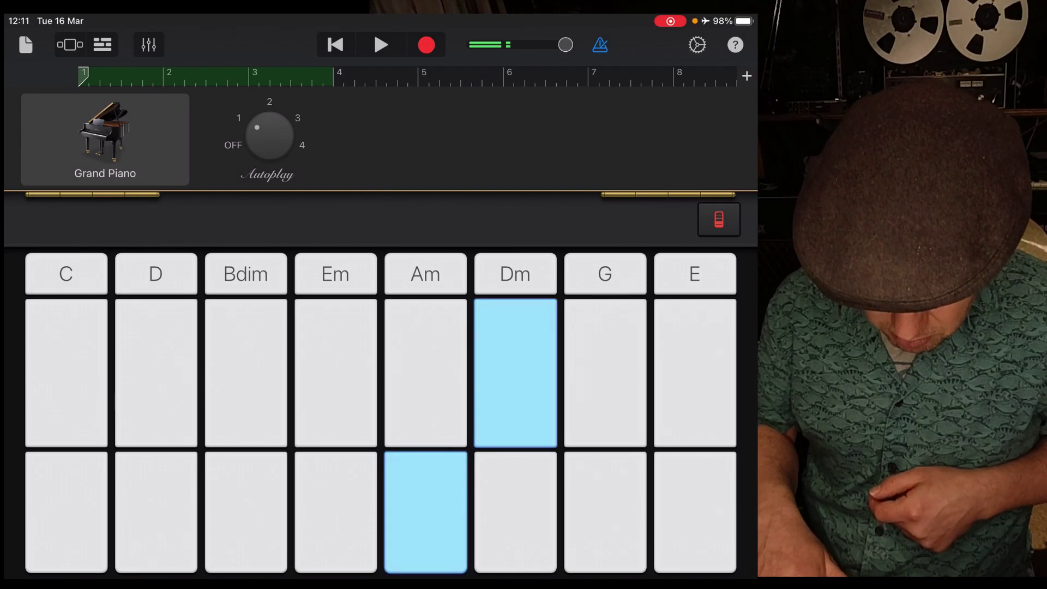
{"action": "left_click", "coordinate": [425, 372]}
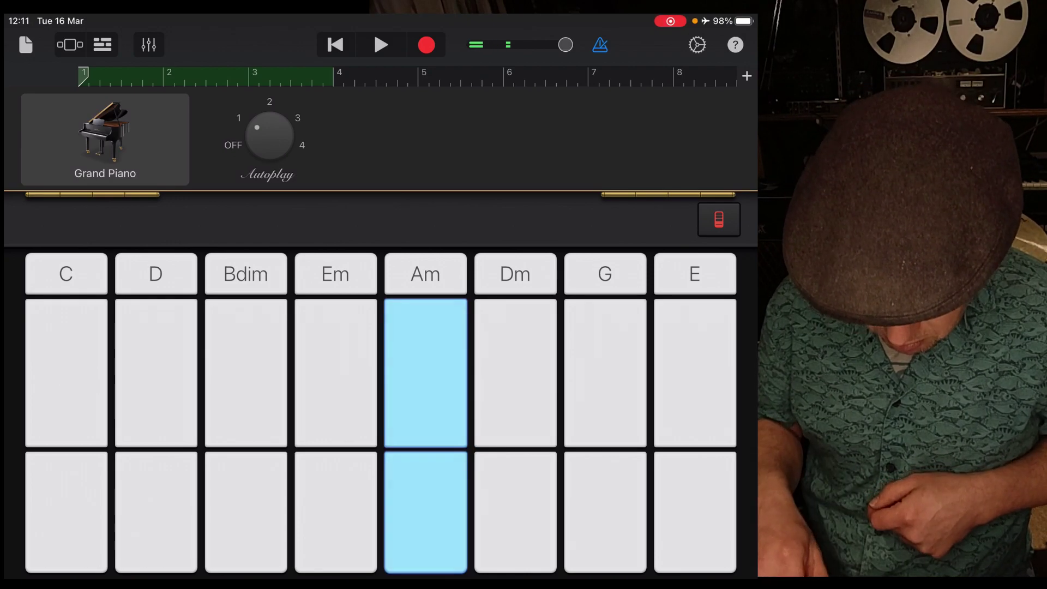
{"action": "left_click", "coordinate": [336, 372]}
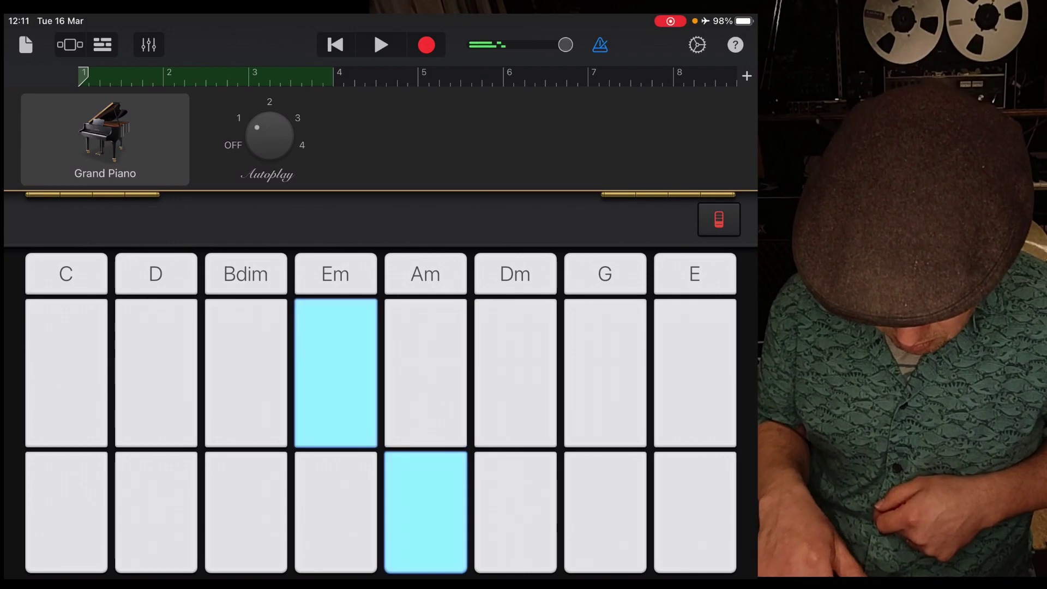
{"action": "left_click", "coordinate": [605, 372]}
{"action": "left_click", "coordinate": [426, 372]}
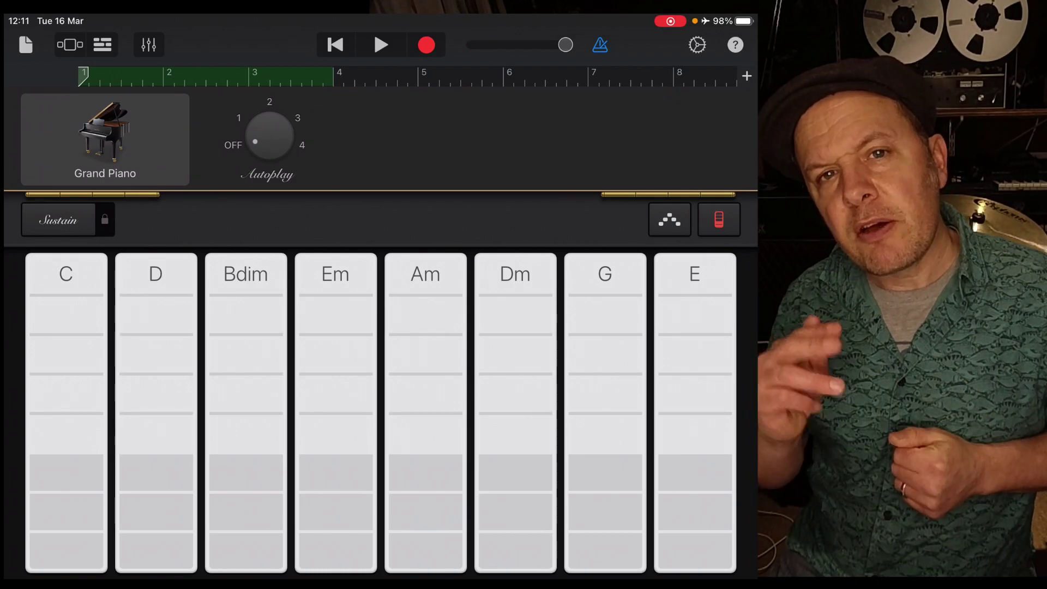
Step: Play an Am chord with Autoplay pattern 1, then switch Autoplay off
{"action": "left_click", "coordinate": [238, 118]}
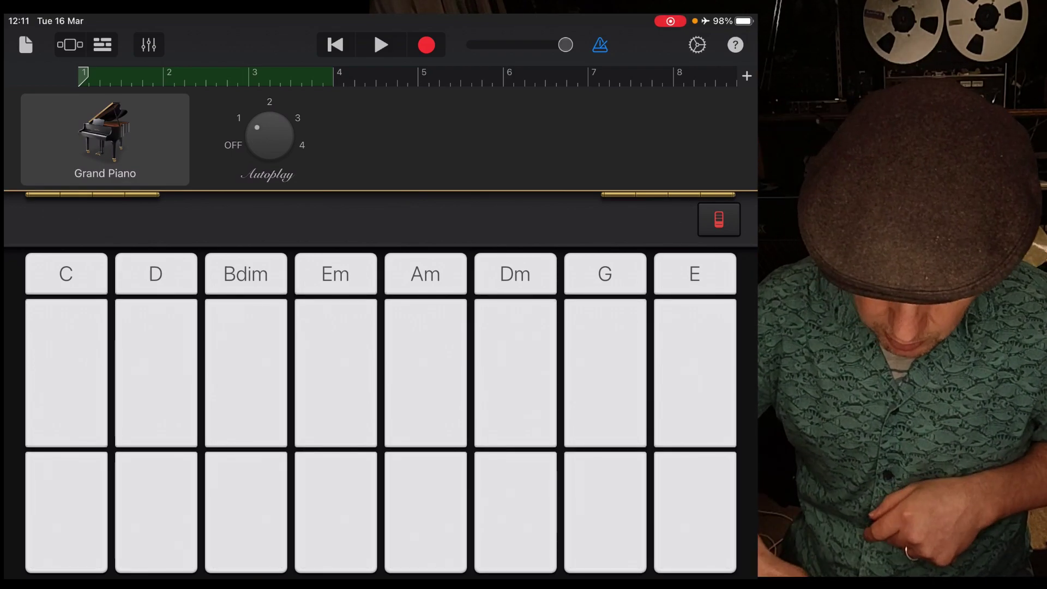
{"action": "left_click", "coordinate": [425, 373]}
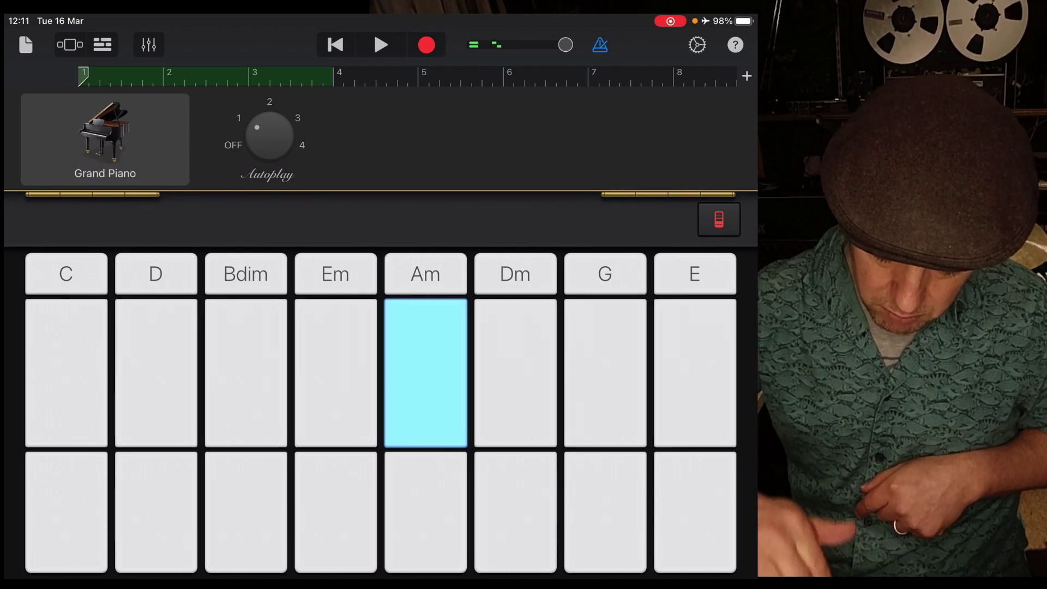
{"action": "left_click", "coordinate": [233, 145]}
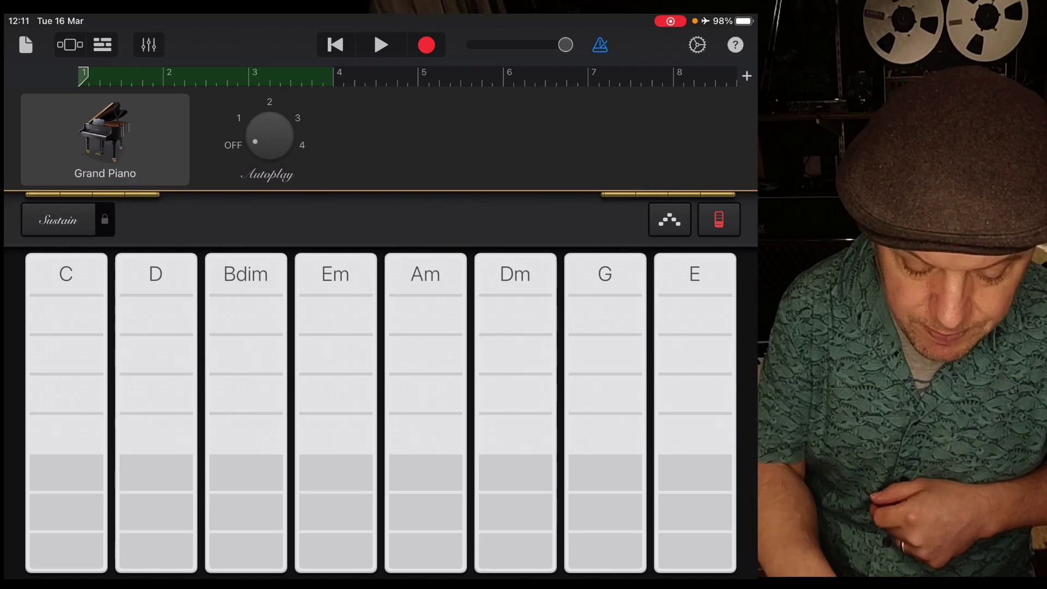
Step: Browse the instrument carousel to the guitars and choose Smart Guitar
{"action": "left_click", "coordinate": [69, 45]}
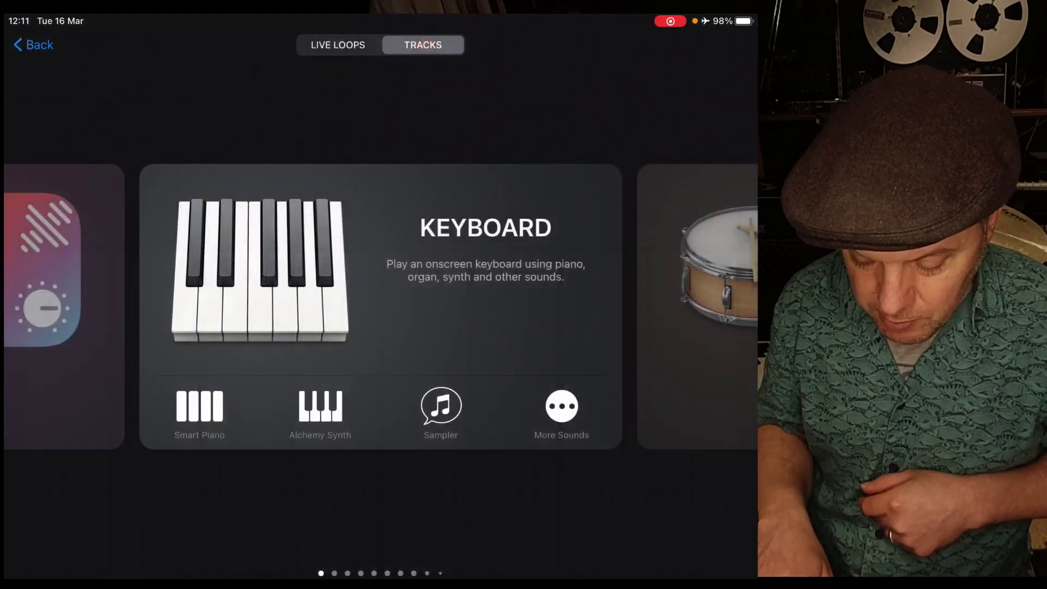
{"action": "left_click_drag", "start_coordinate": [573, 306], "coordinate": [246, 307]}
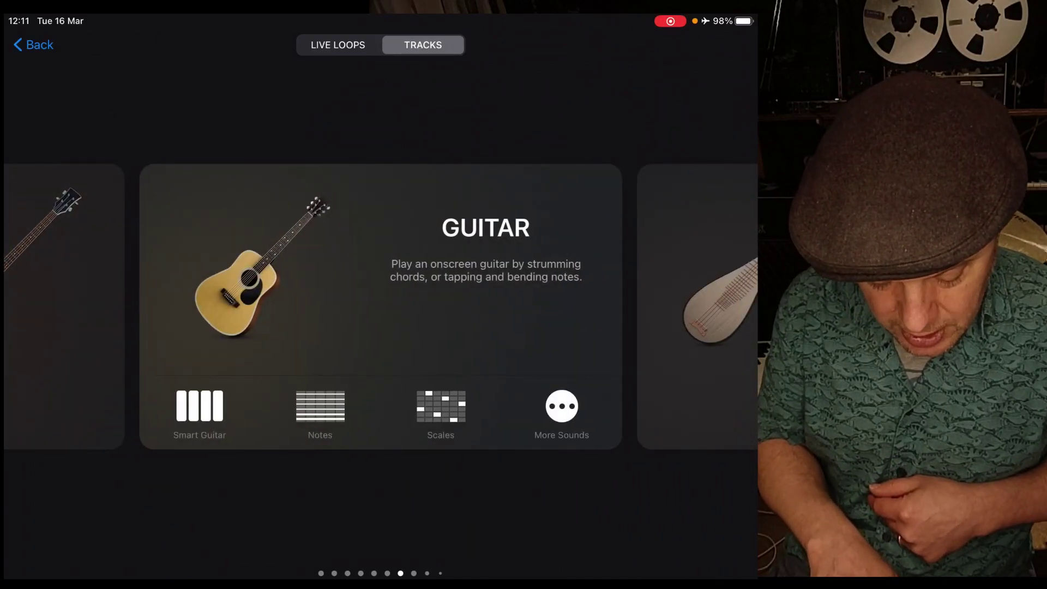
{"action": "left_click", "coordinate": [198, 406]}
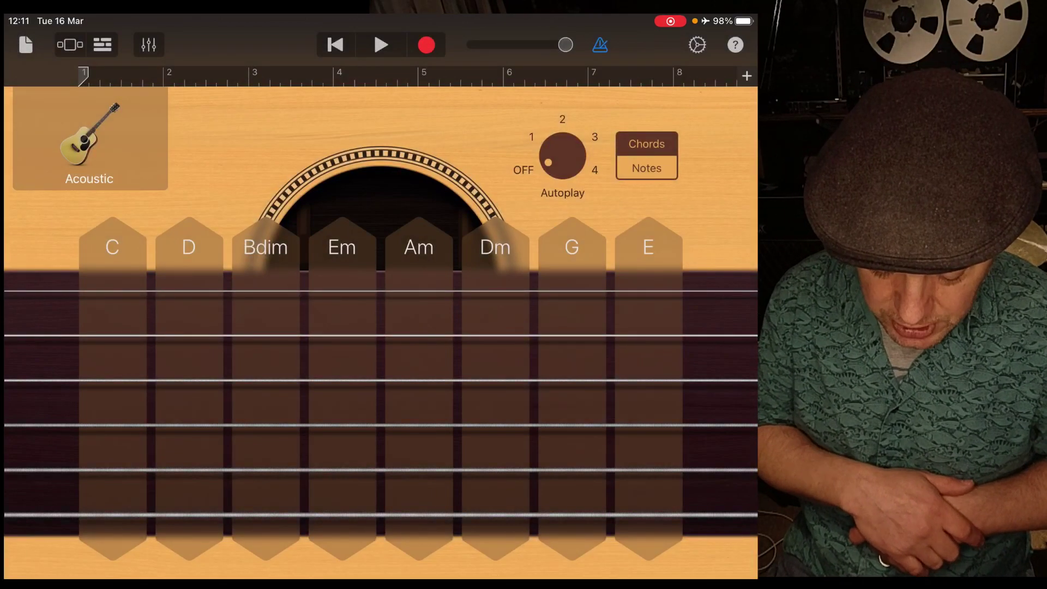
{"action": "left_click", "coordinate": [418, 368]}
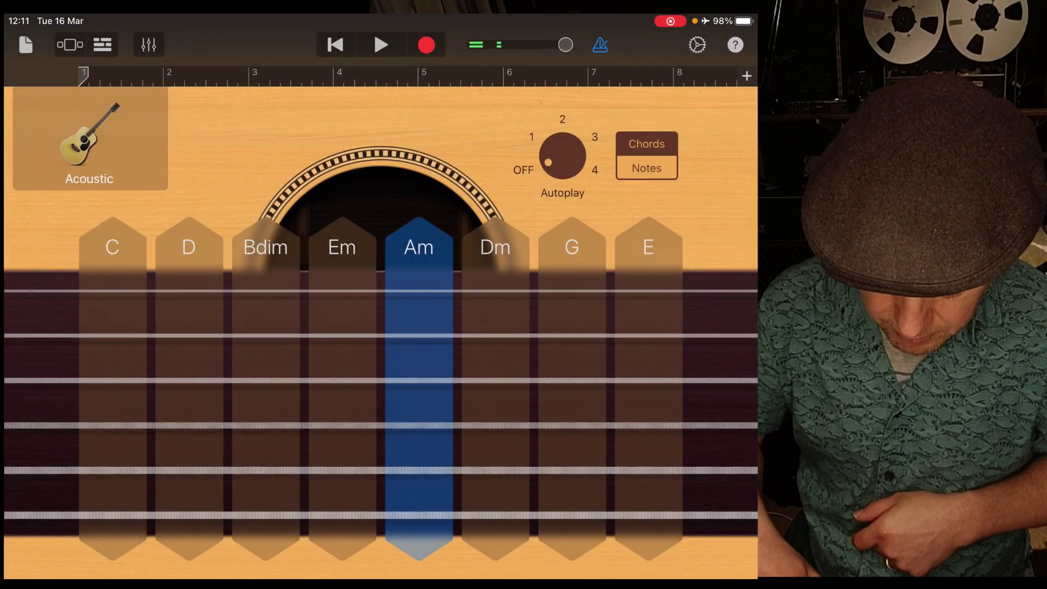
{"action": "left_click", "coordinate": [496, 368]}
{"action": "left_click", "coordinate": [418, 368]}
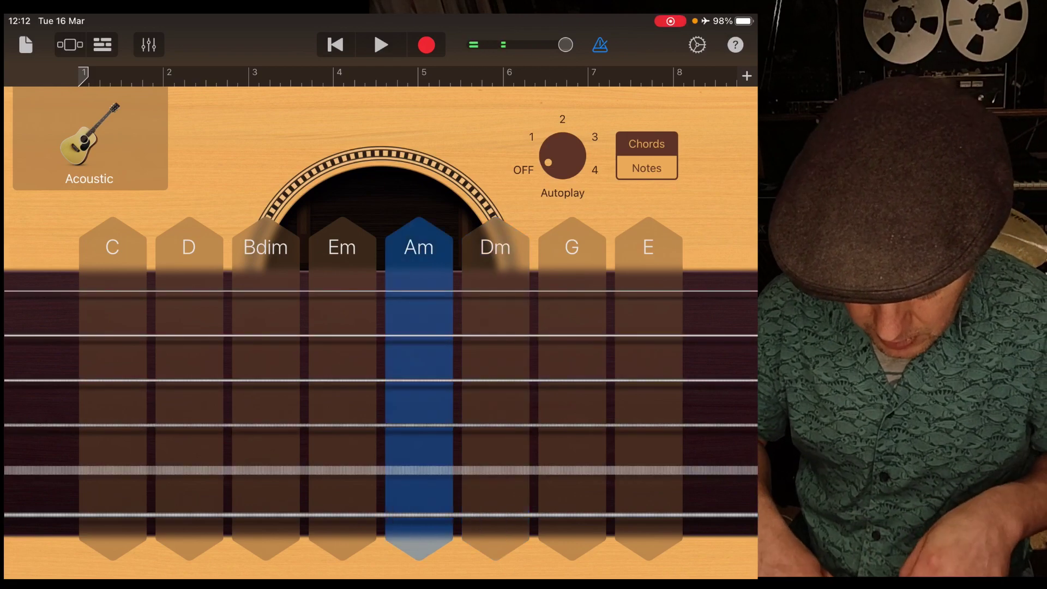
{"action": "left_click", "coordinate": [495, 368]}
{"action": "left_click", "coordinate": [418, 369]}
{"action": "left_click", "coordinate": [495, 368]}
{"action": "left_click", "coordinate": [418, 368]}
{"action": "left_click", "coordinate": [342, 368]}
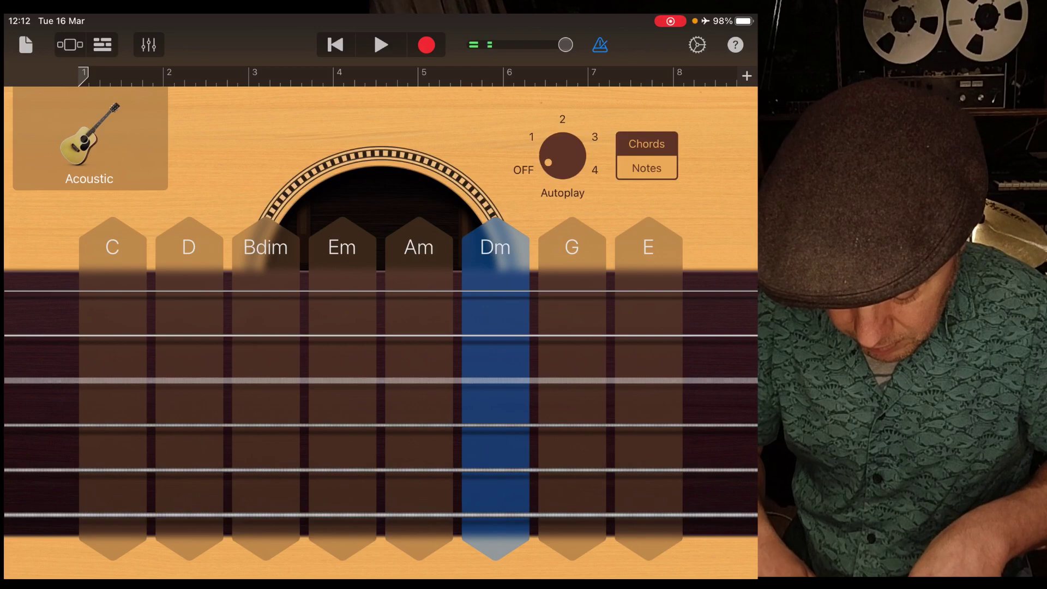
{"action": "left_click", "coordinate": [496, 368]}
{"action": "left_click", "coordinate": [343, 369]}
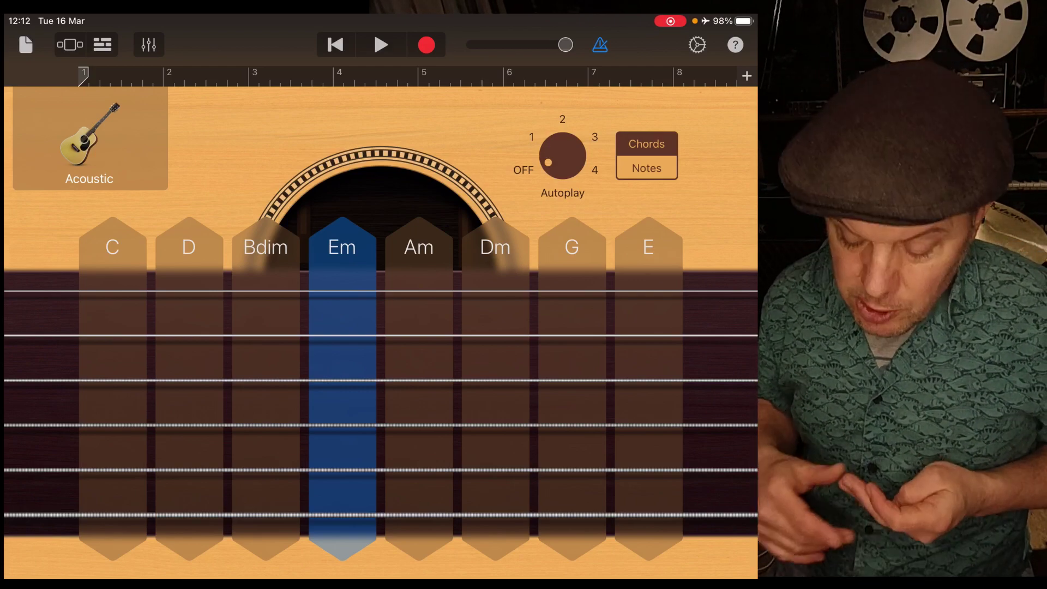
Step: Set the song's key signature to C major
{"action": "left_click", "coordinate": [697, 45]}
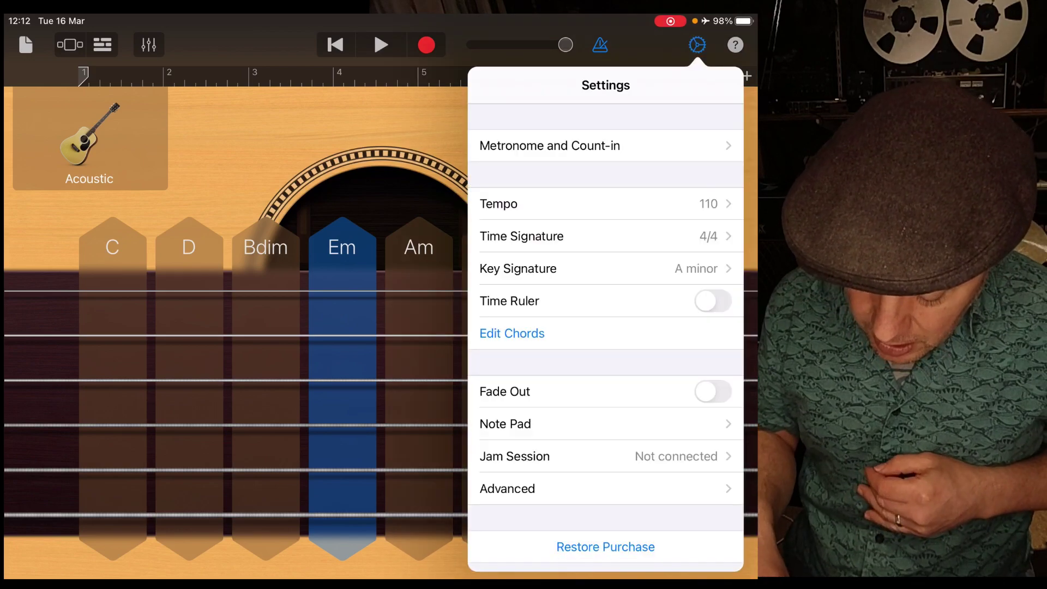
{"action": "left_click", "coordinate": [521, 269]}
{"action": "left_click", "coordinate": [499, 146]}
{"action": "key", "text": "Escape"}
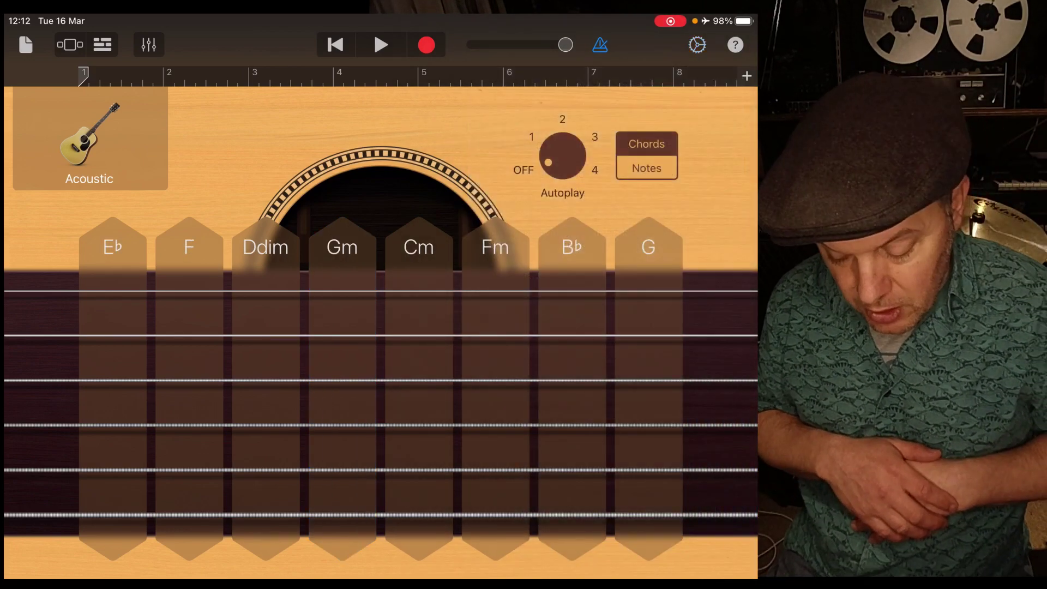
{"action": "left_click", "coordinate": [697, 45]}
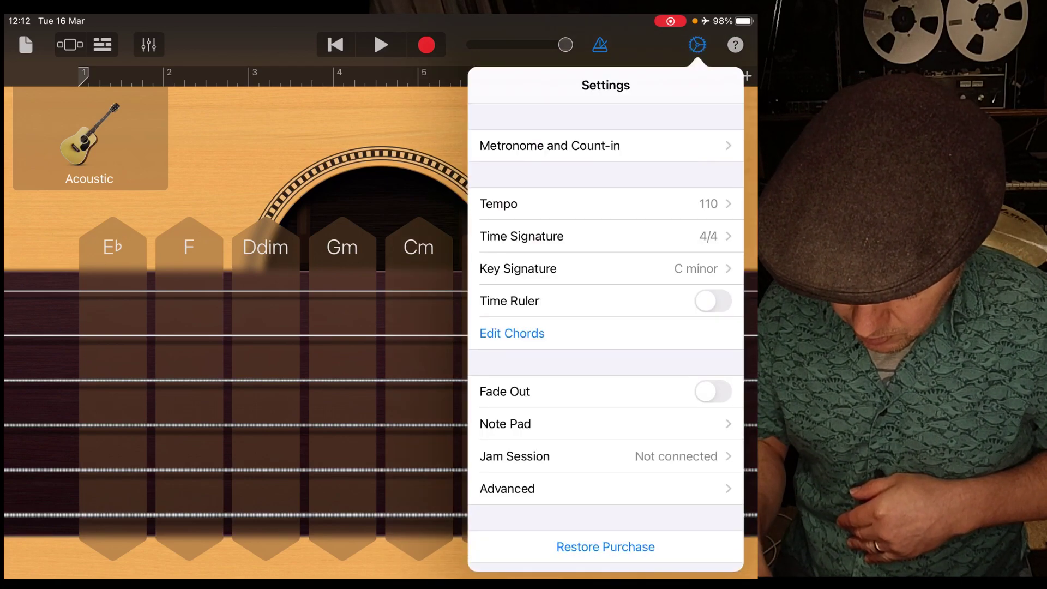
{"action": "left_click", "coordinate": [524, 267]}
{"action": "left_click", "coordinate": [542, 205]}
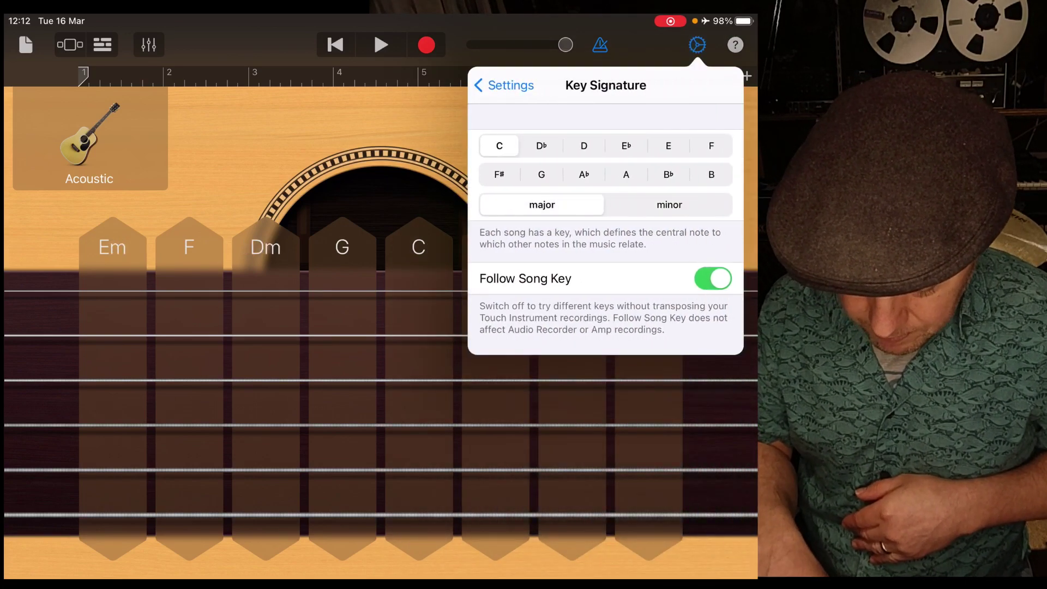
{"action": "key", "text": "Escape"}
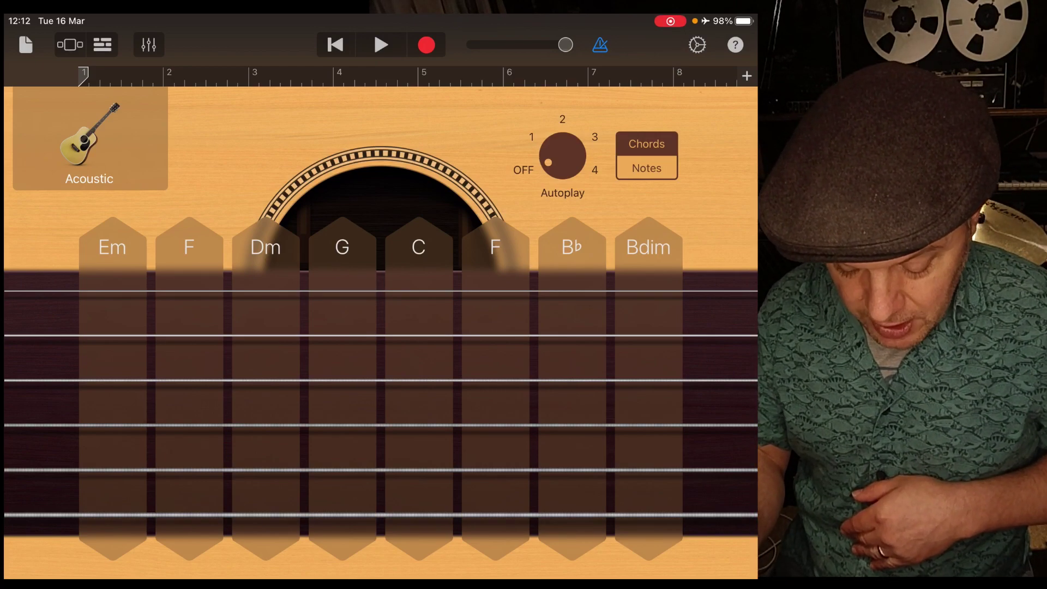
Step: Replace the F guitar chord strip with A minor (Am) in Edit Chords
{"action": "left_click", "coordinate": [697, 45]}
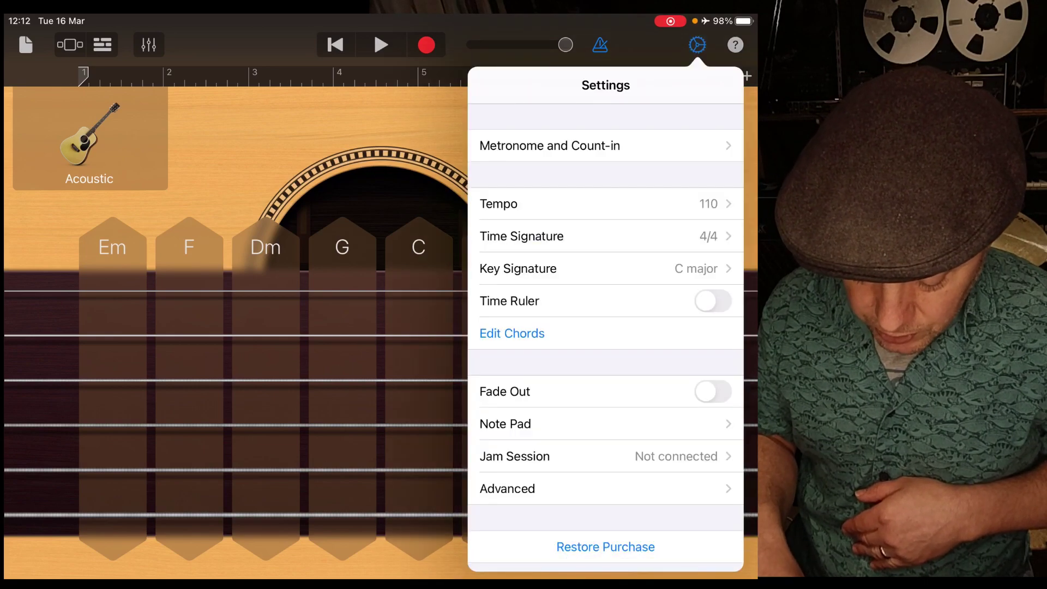
{"action": "left_click", "coordinate": [512, 332]}
{"action": "left_click", "coordinate": [189, 247]}
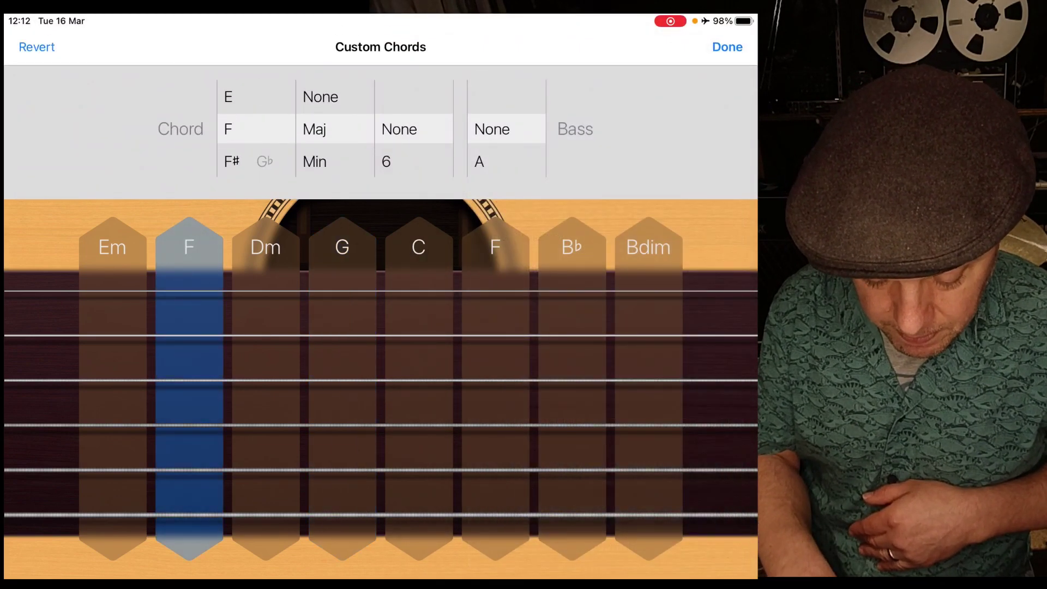
{"action": "scroll", "coordinate": [254, 129], "scroll_direction": "down", "scroll_amount": 2}
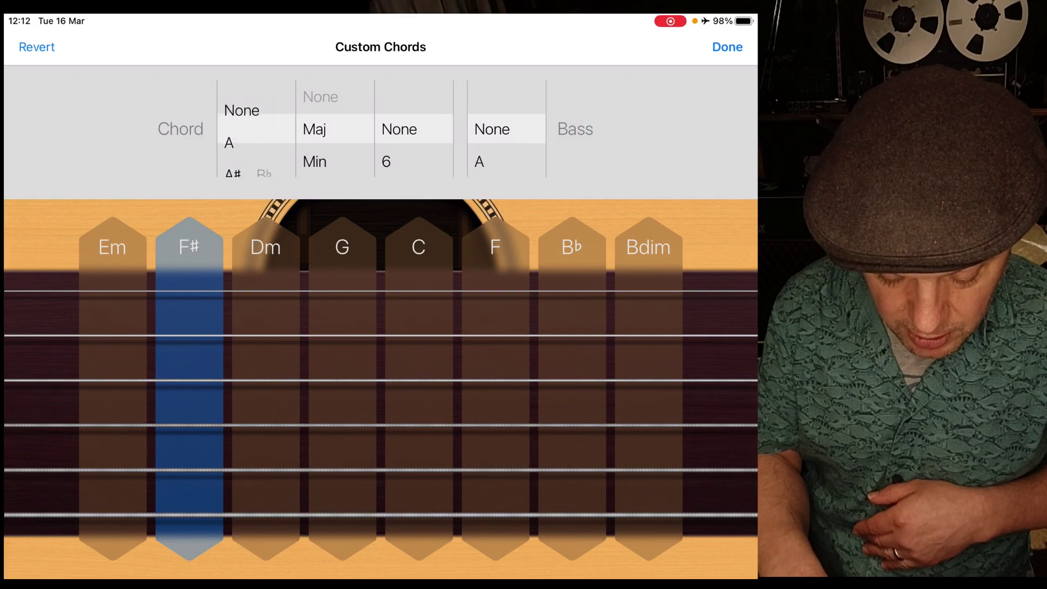
{"action": "scroll", "coordinate": [254, 129], "scroll_direction": "down", "scroll_amount": 1}
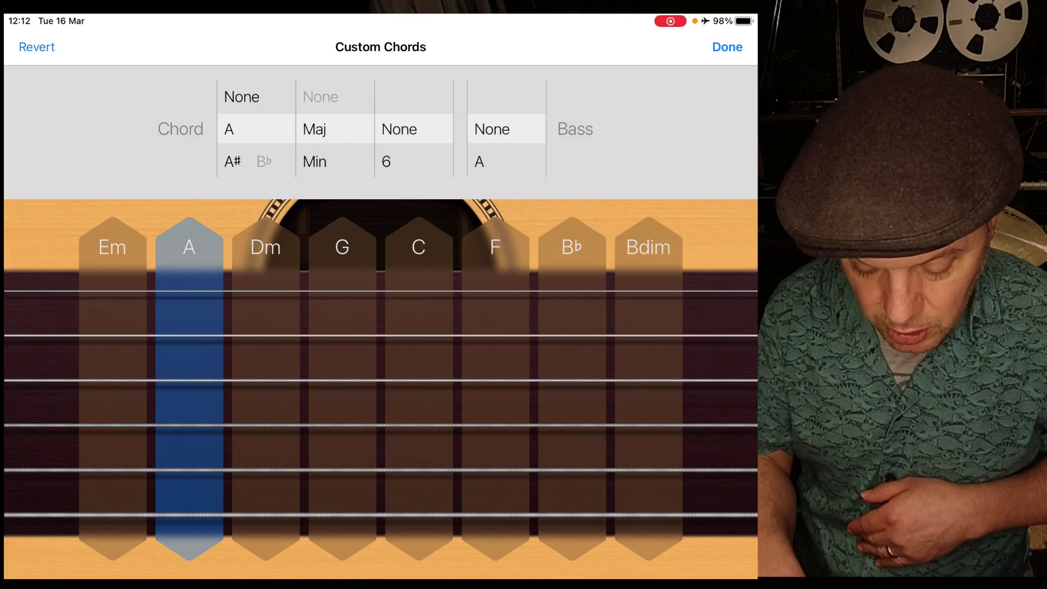
{"action": "scroll", "coordinate": [334, 129], "scroll_direction": "down", "scroll_amount": 1}
{"action": "left_click", "coordinate": [727, 47]}
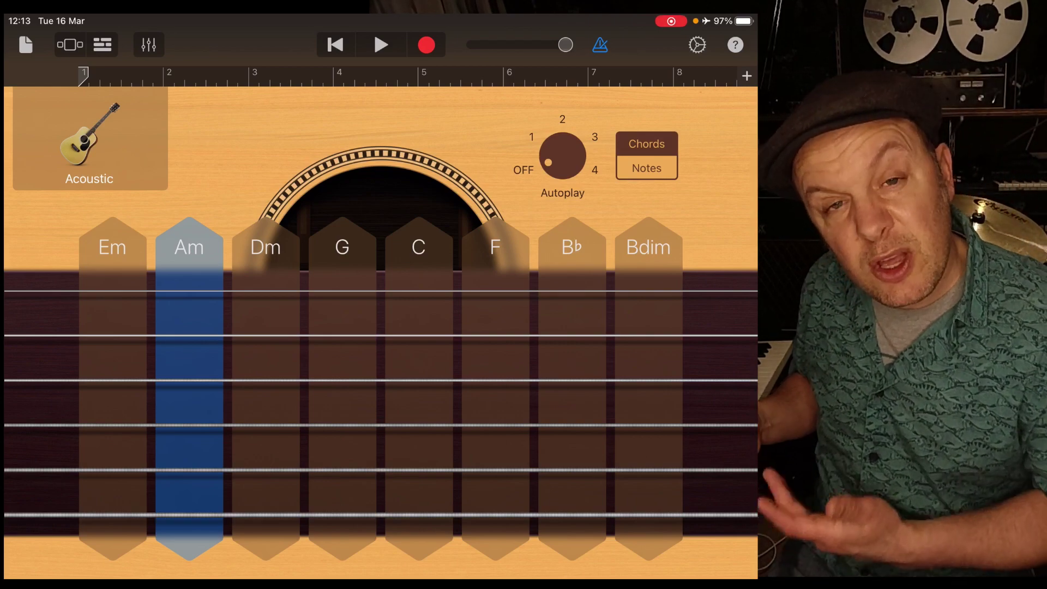
{"action": "left_click", "coordinate": [418, 377]}
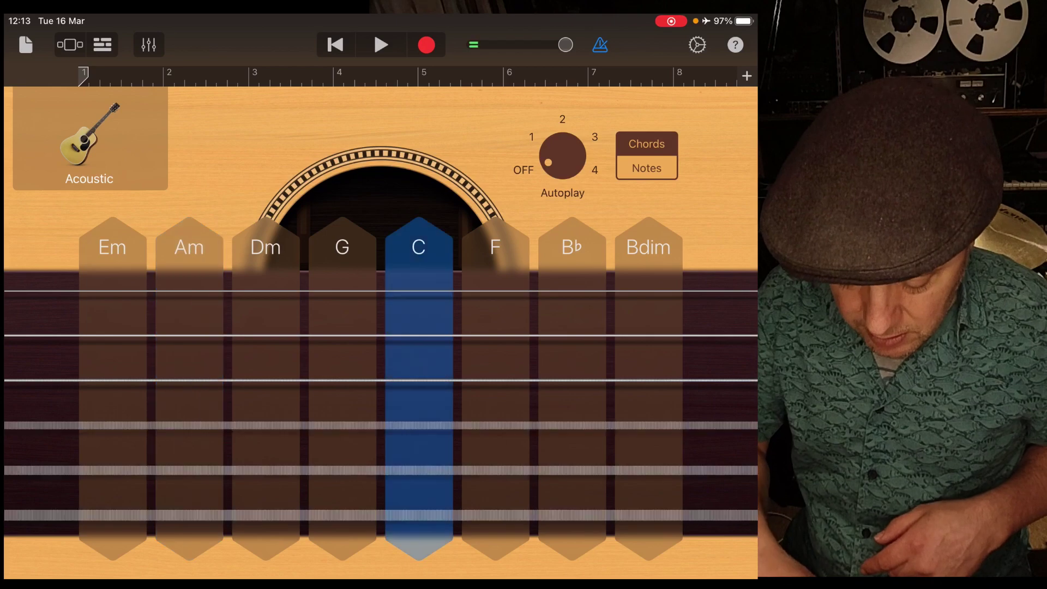
{"action": "left_click", "coordinate": [572, 376]}
{"action": "left_click", "coordinate": [417, 376]}
{"action": "left_click", "coordinate": [341, 377]}
{"action": "left_click", "coordinate": [417, 376]}
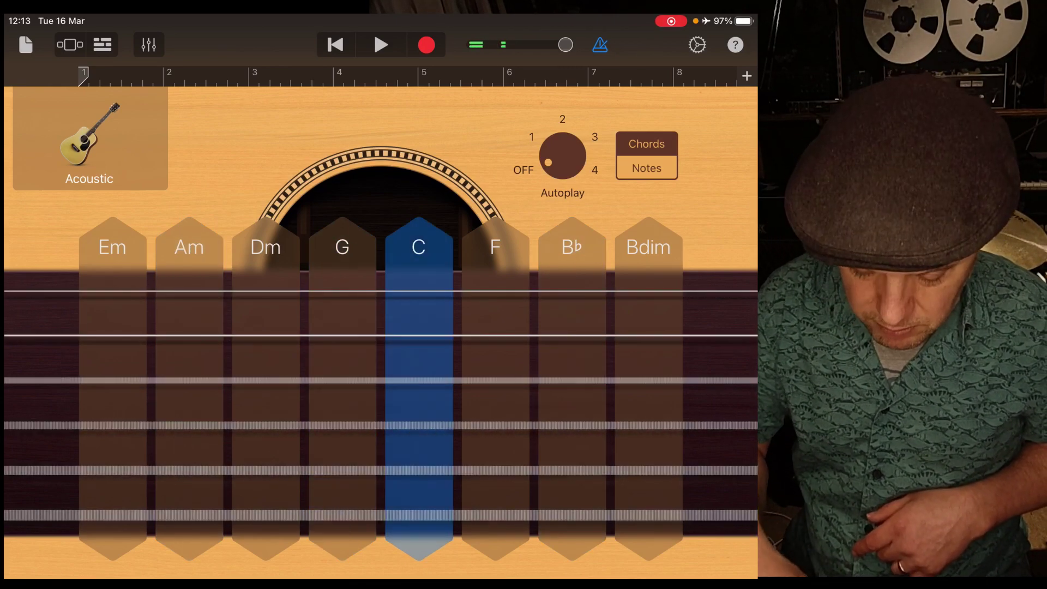
{"action": "left_click", "coordinate": [571, 376]}
{"action": "left_click", "coordinate": [419, 376]}
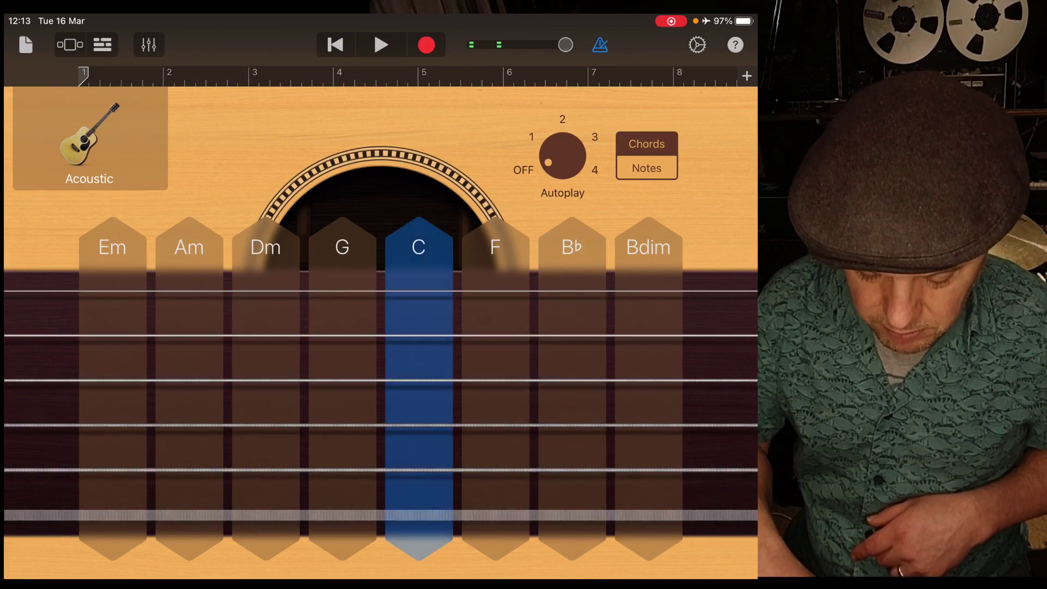
{"action": "left_click", "coordinate": [343, 376]}
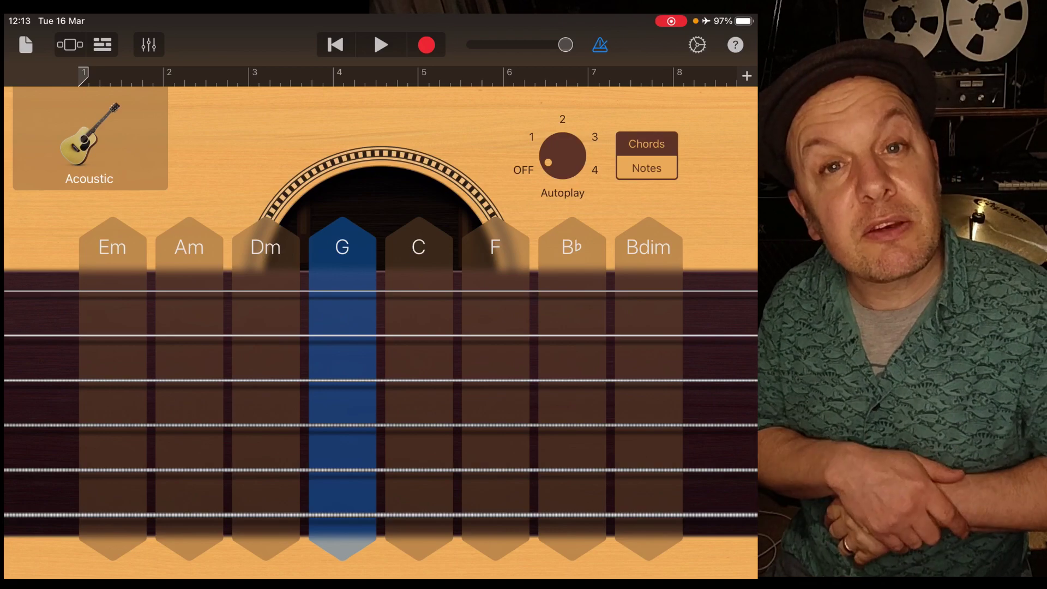
Step: Set the key signature to B major, turning the guitar strips into D♯m through A♯dim
{"action": "left_click", "coordinate": [698, 46]}
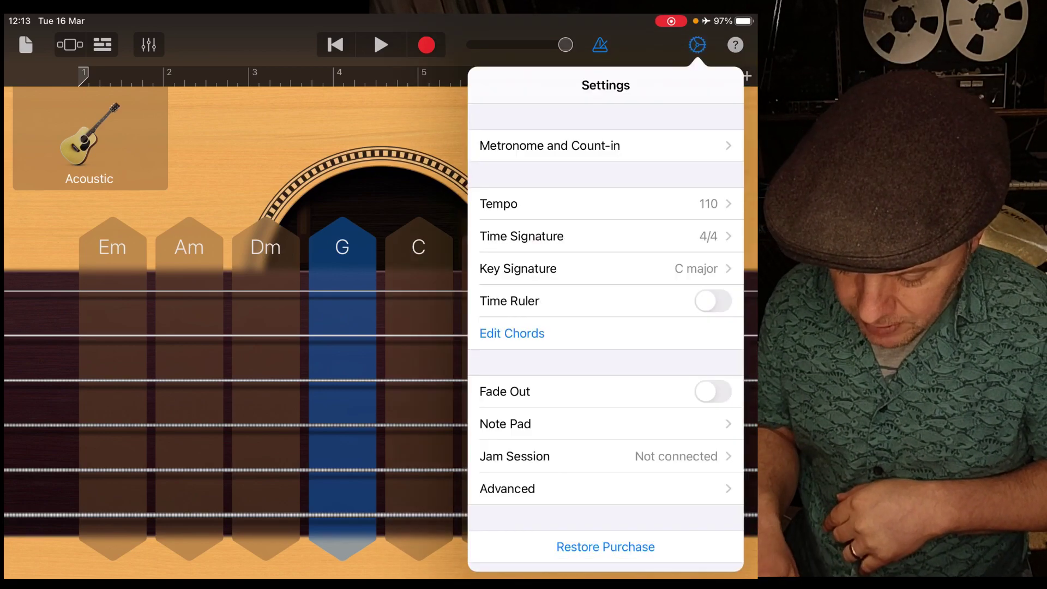
{"action": "left_click", "coordinate": [605, 269]}
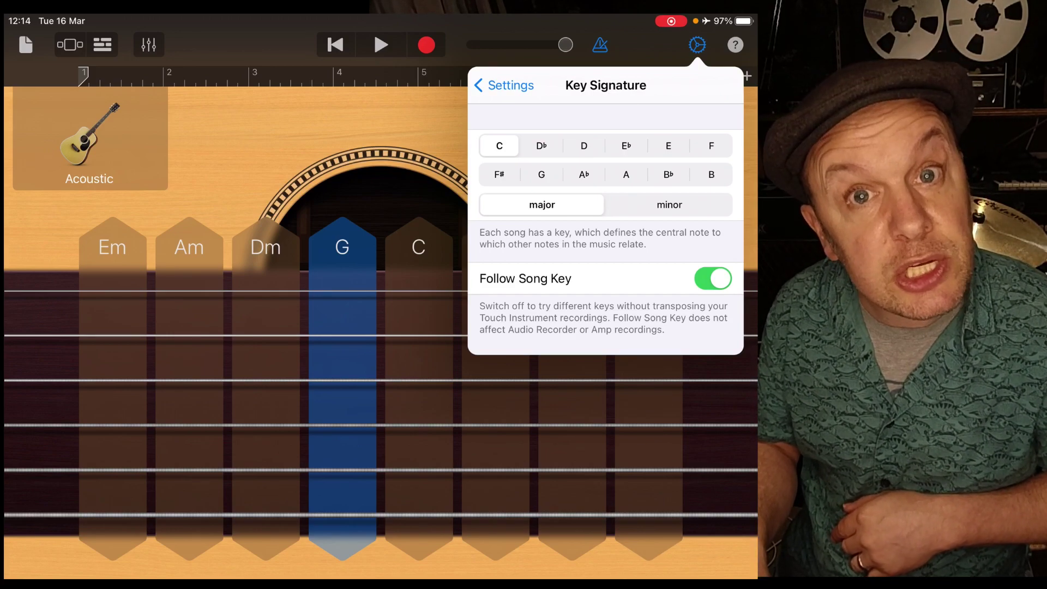
{"action": "left_click", "coordinate": [711, 175]}
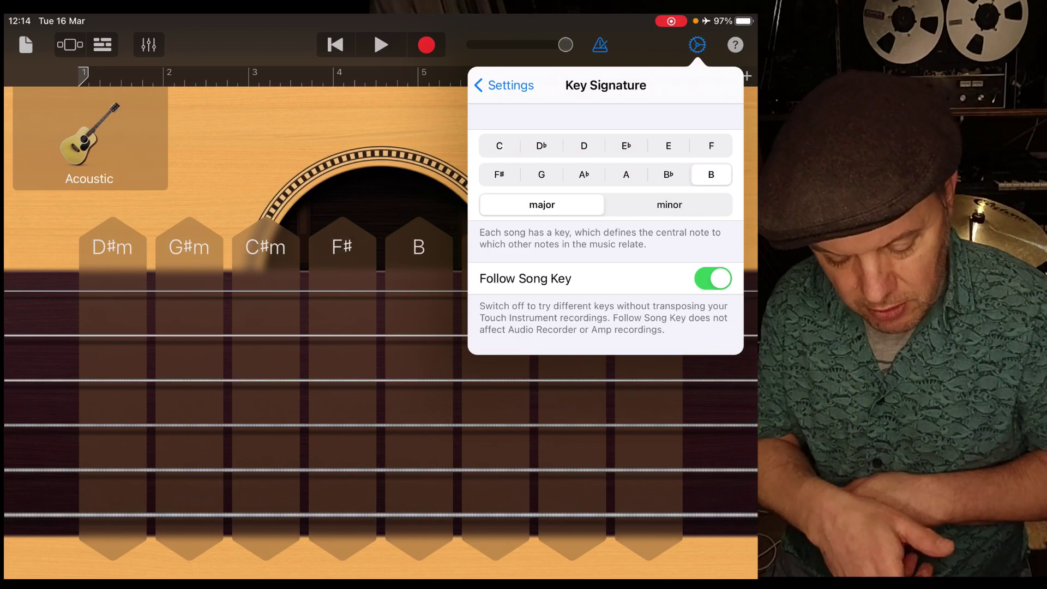
{"action": "left_click", "coordinate": [697, 45]}
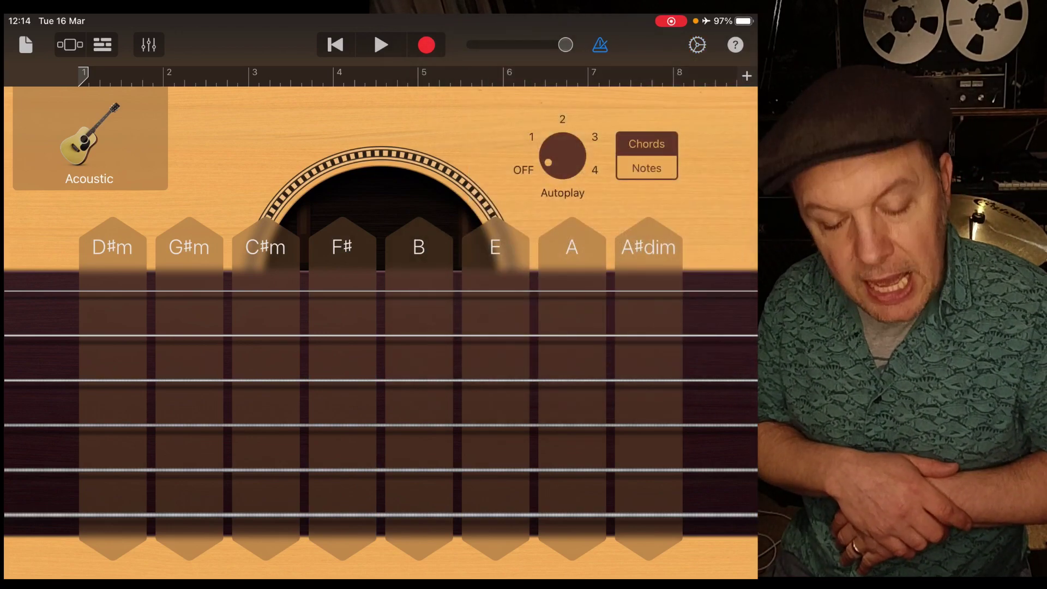